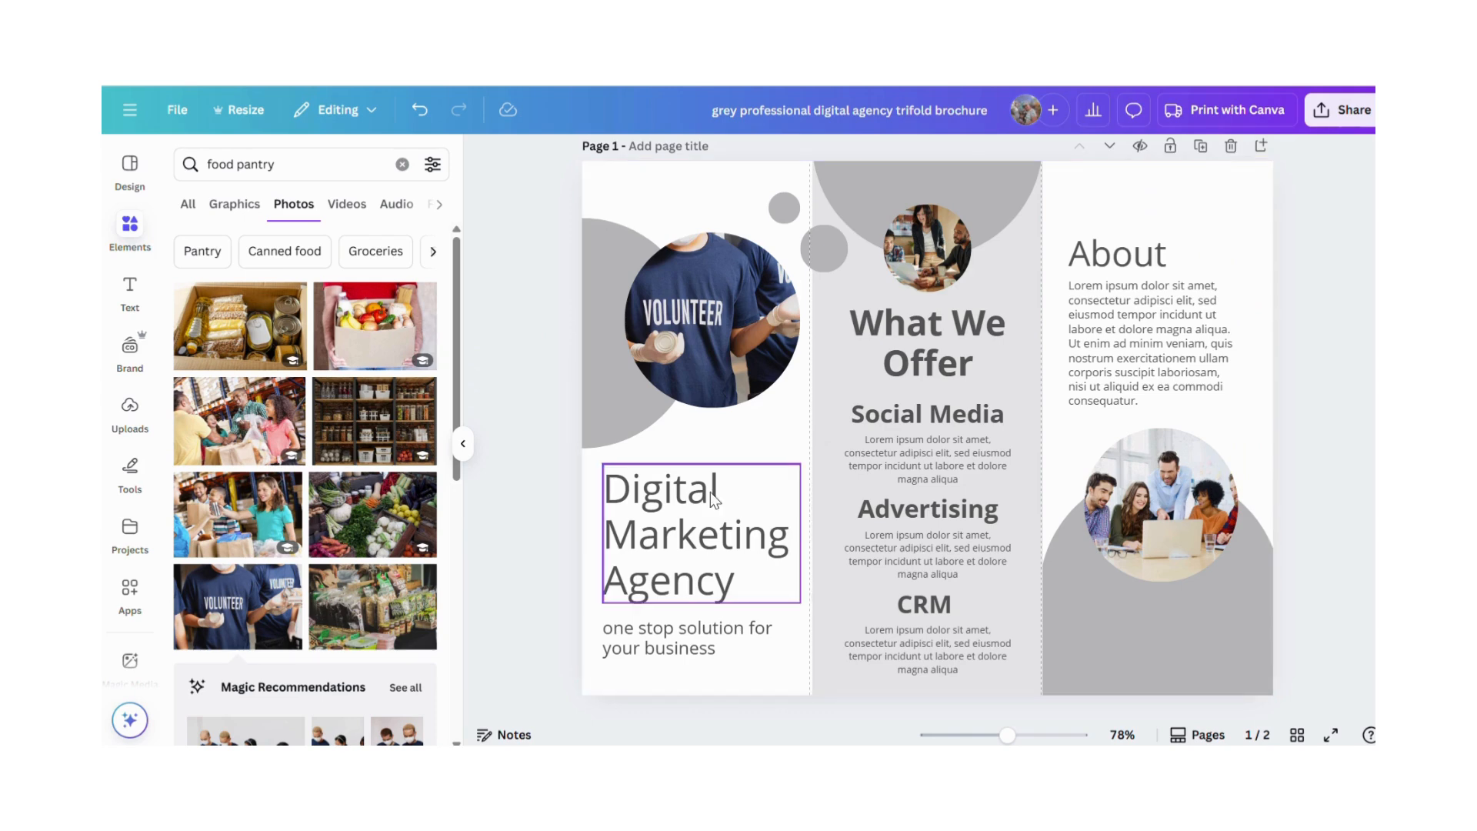
Replace the "Digital Marketing Agency" title with "Excellent Food Pantry"
{"action": "left_click", "coordinate": [709, 491]}
{"action": "double_click", "coordinate": [709, 492]}
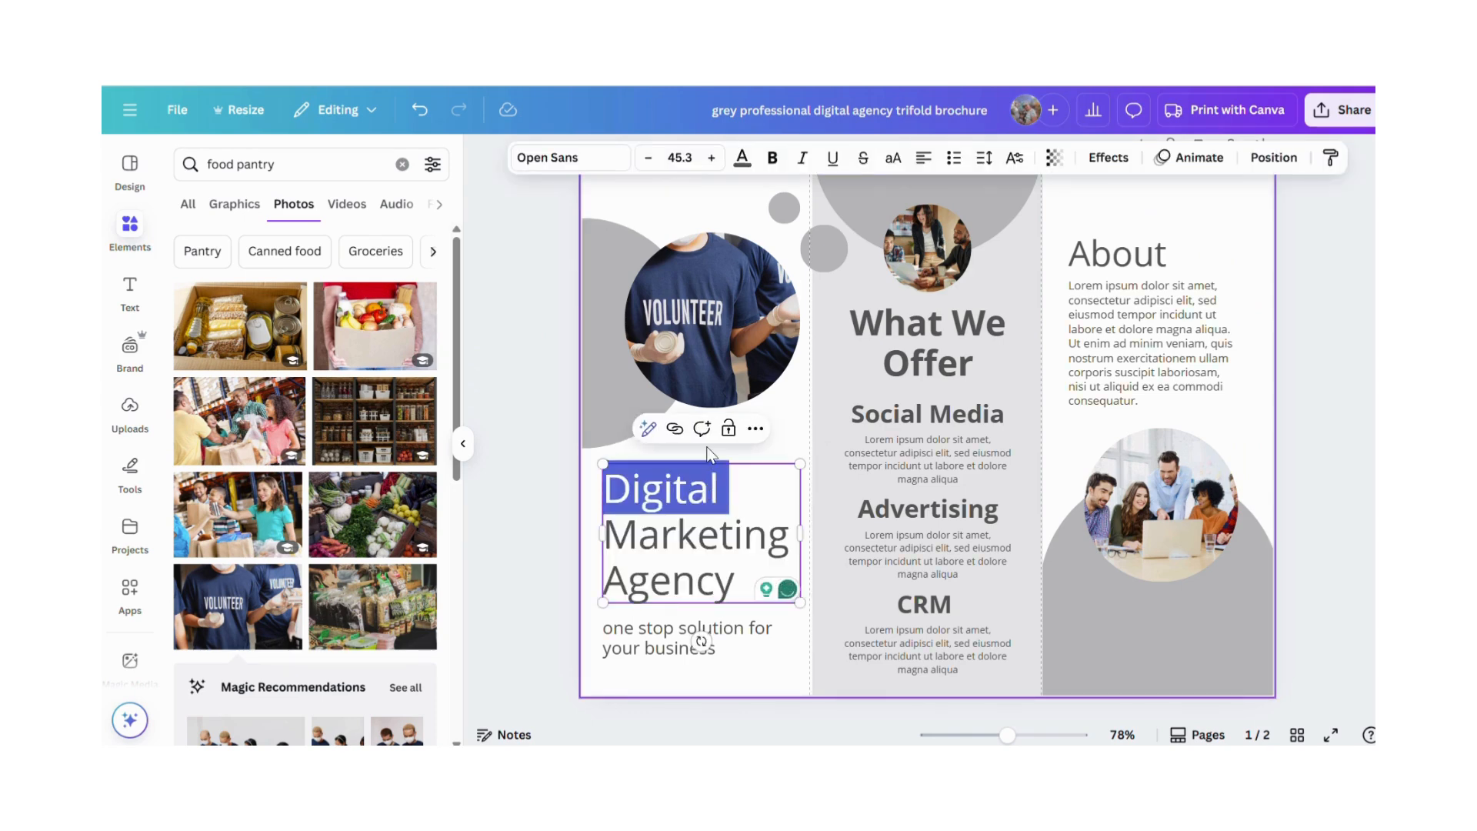
{"action": "type", "text": "Excellent"}
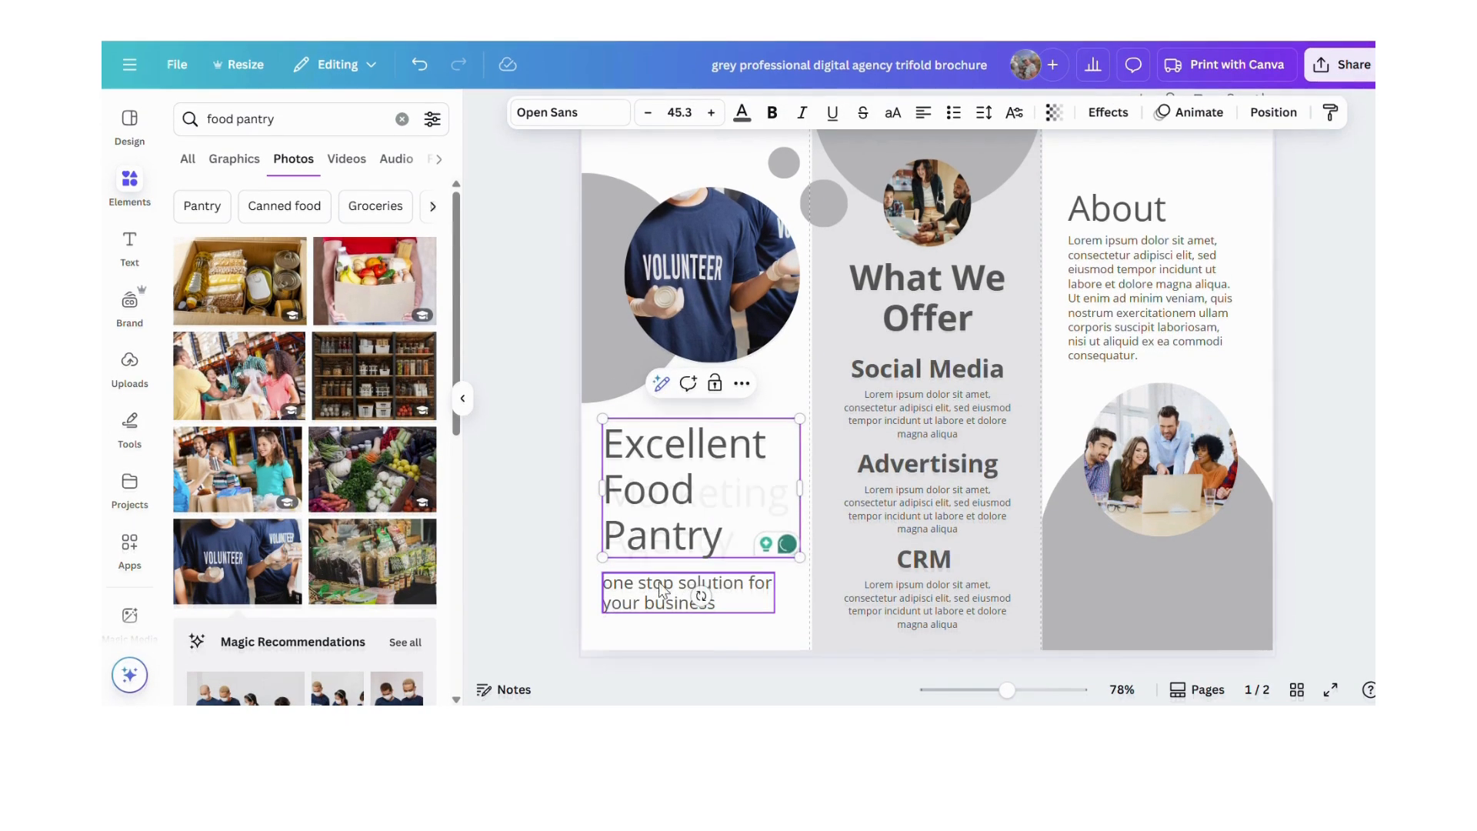
Replace the tagline under the title with "serving those with food struggles"
{"action": "left_click", "coordinate": [658, 596]}
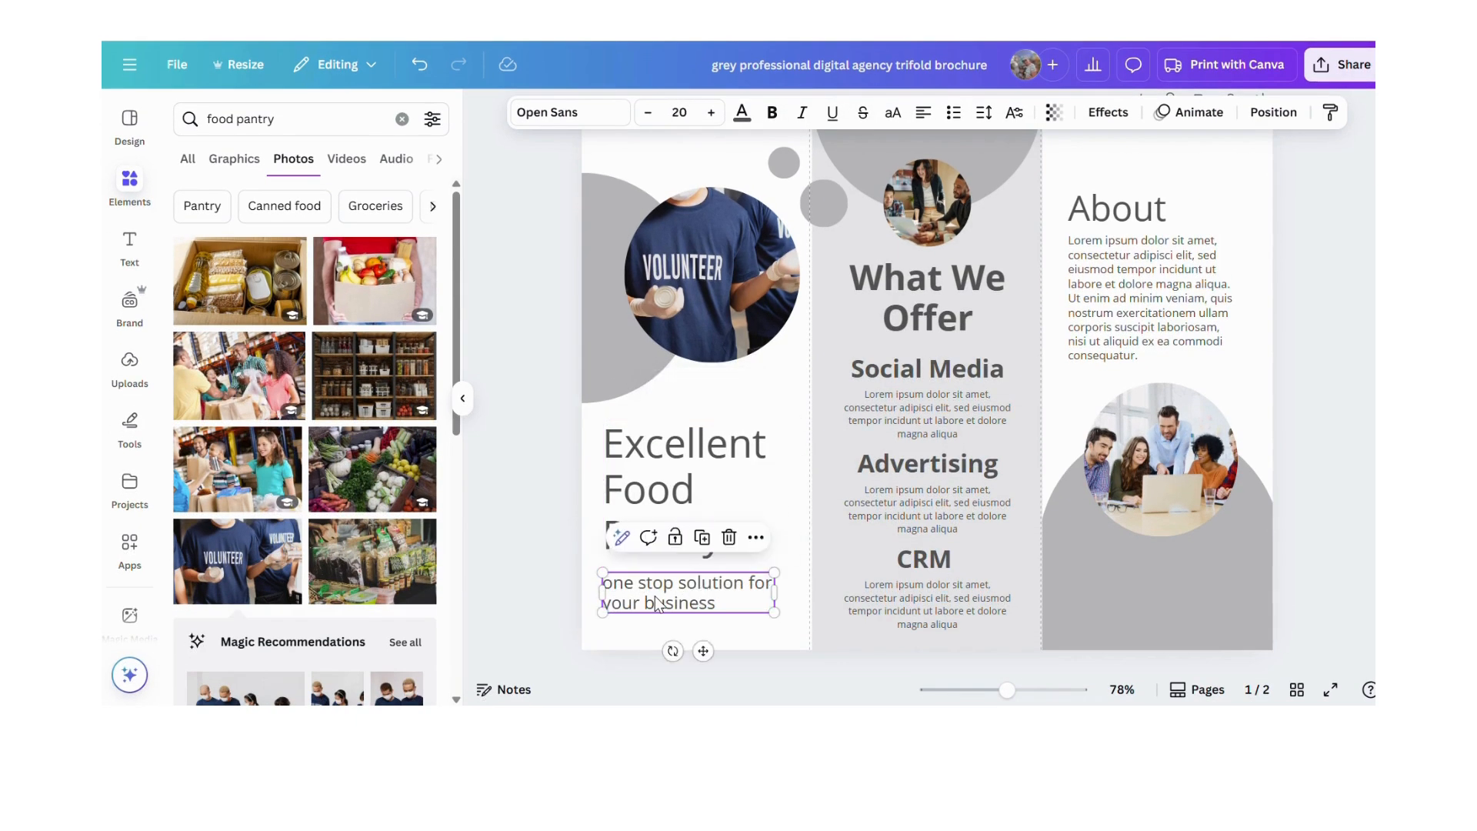
{"action": "triple_click", "coordinate": [656, 600]}
{"action": "type", "text": "ser"}
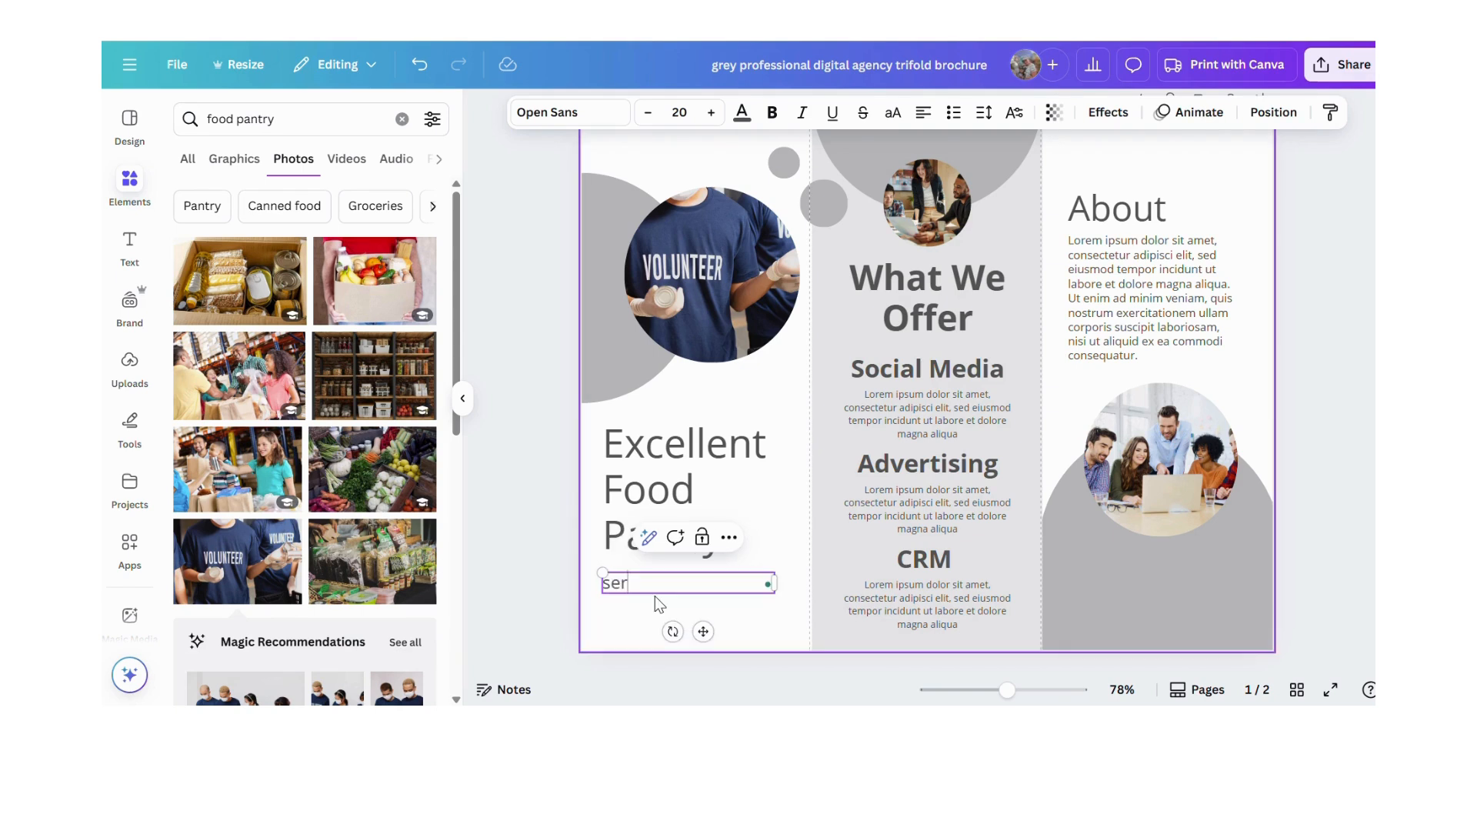
{"action": "type", "text": "ving those with foo"}
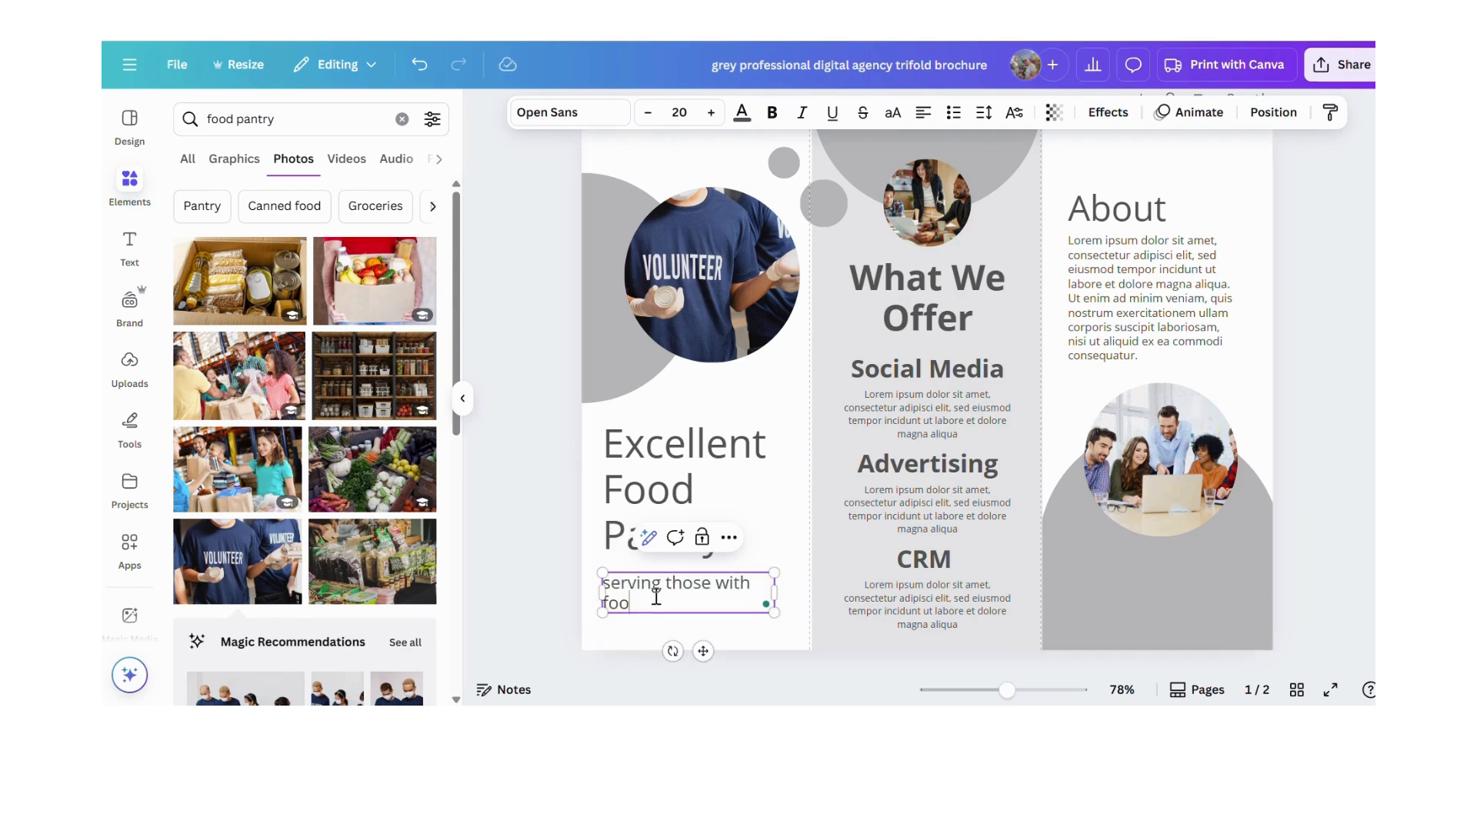
{"action": "type", "text": "d struggles"}
Rewrite the tagline with the AI writing tool and replace it with "Supporting Individuals Facing Food Challenges"
{"action": "left_click", "coordinate": [649, 537]}
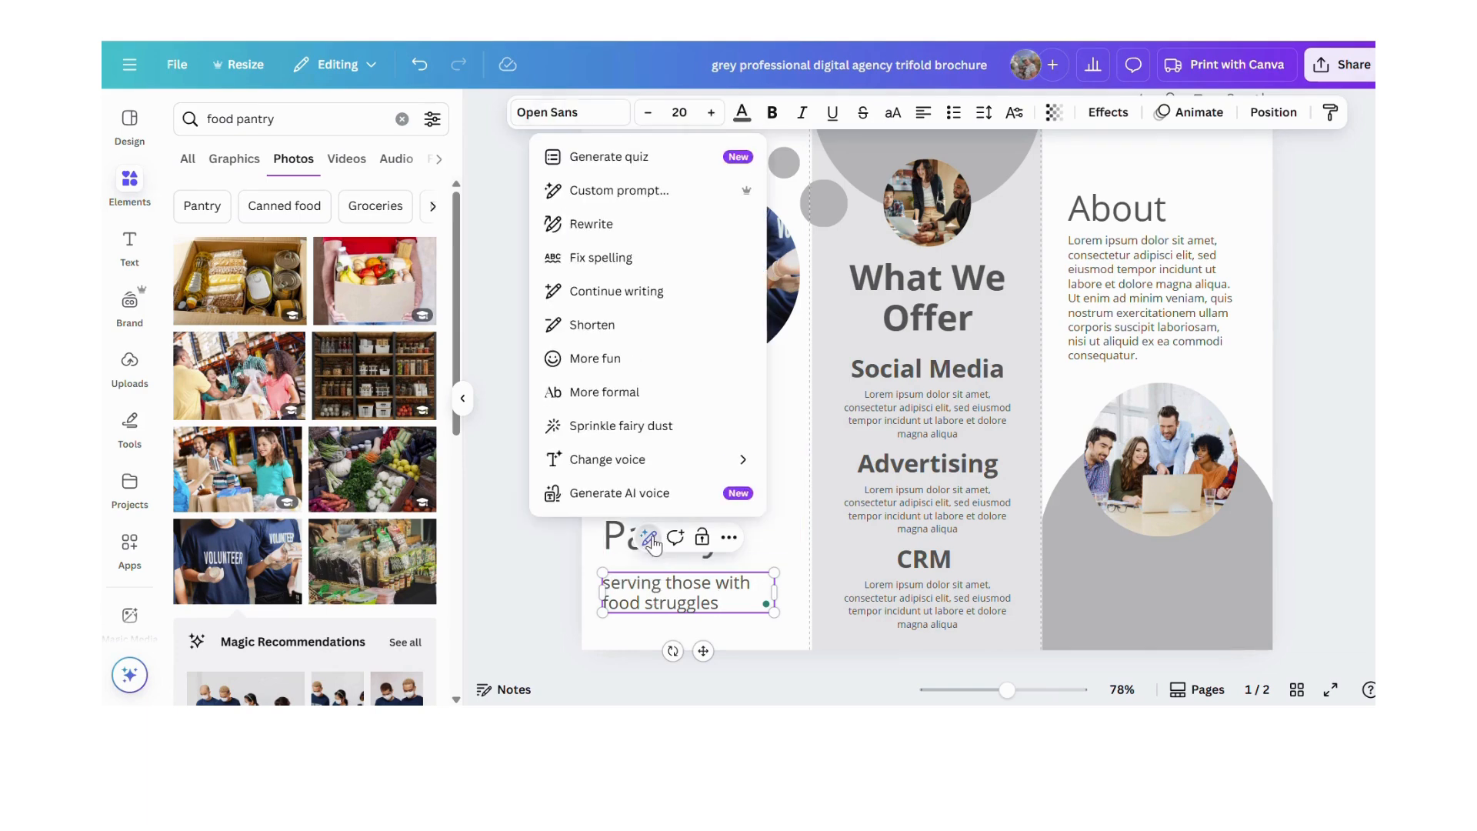
{"action": "left_click", "coordinate": [654, 232]}
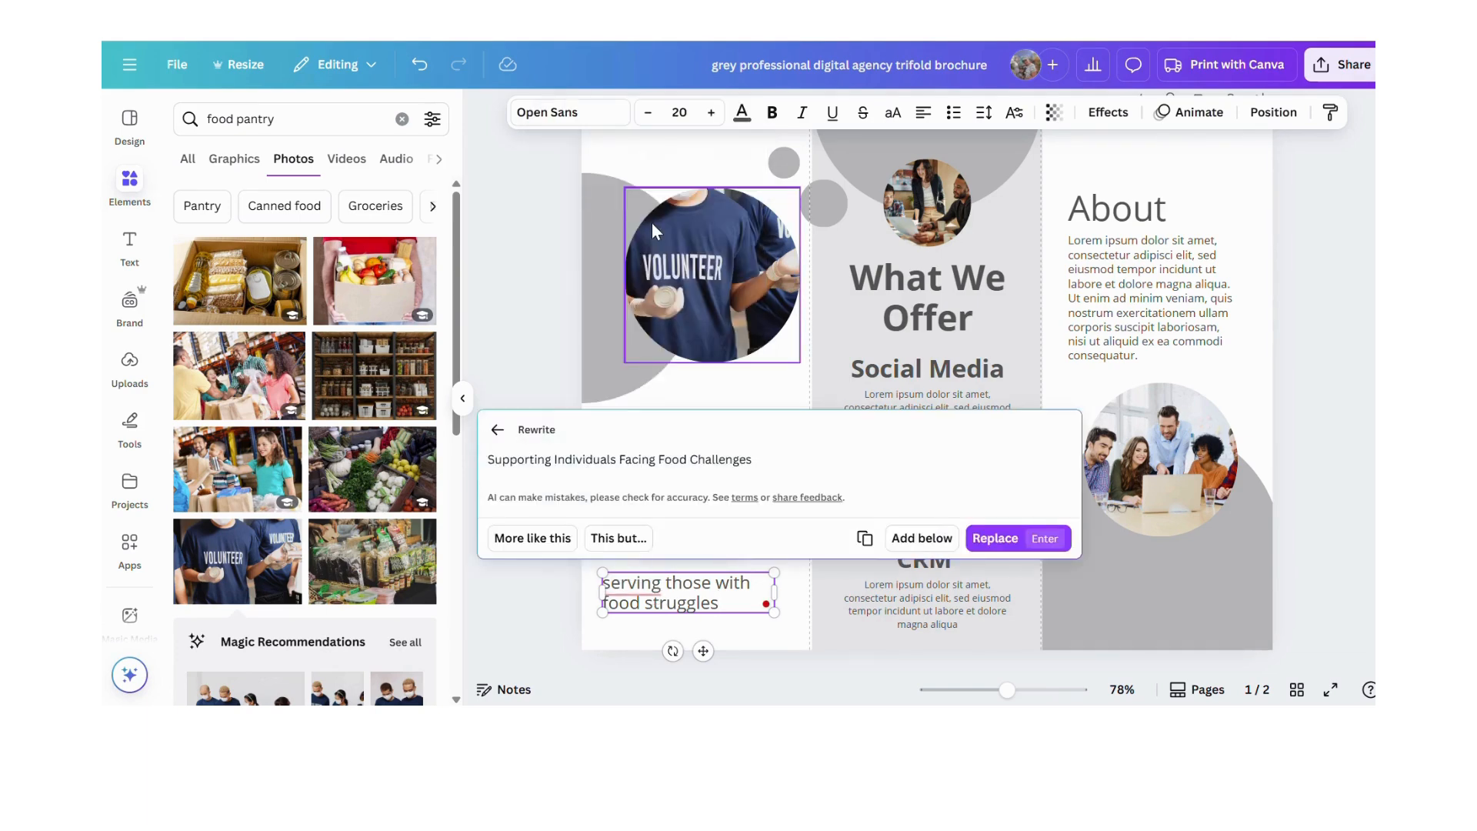
{"action": "left_click", "coordinate": [995, 538]}
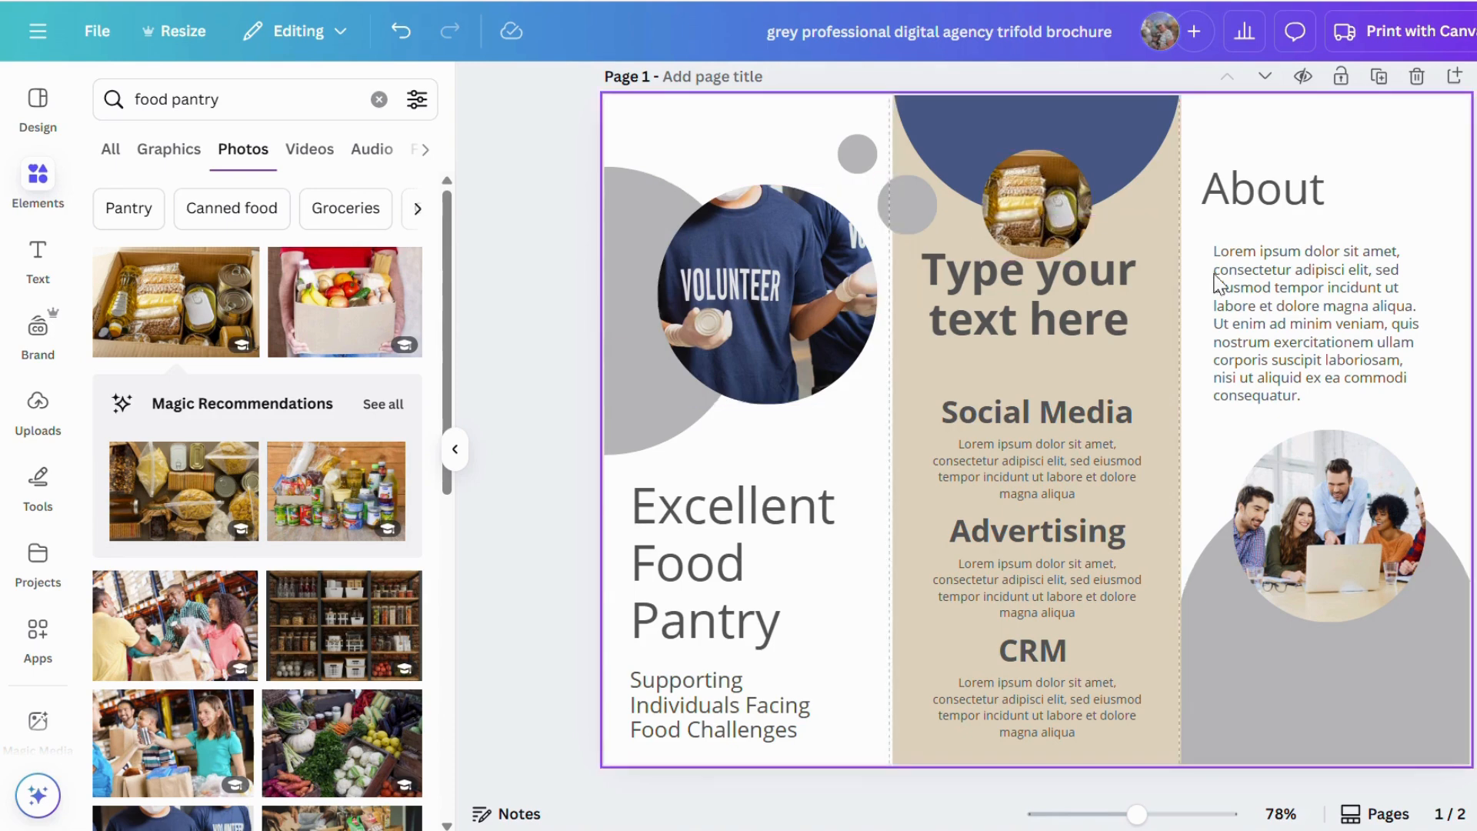
Delete the office team image from the round frame under About and fill the frame with the photo of people handing out groceries
{"action": "left_click", "coordinate": [1343, 520]}
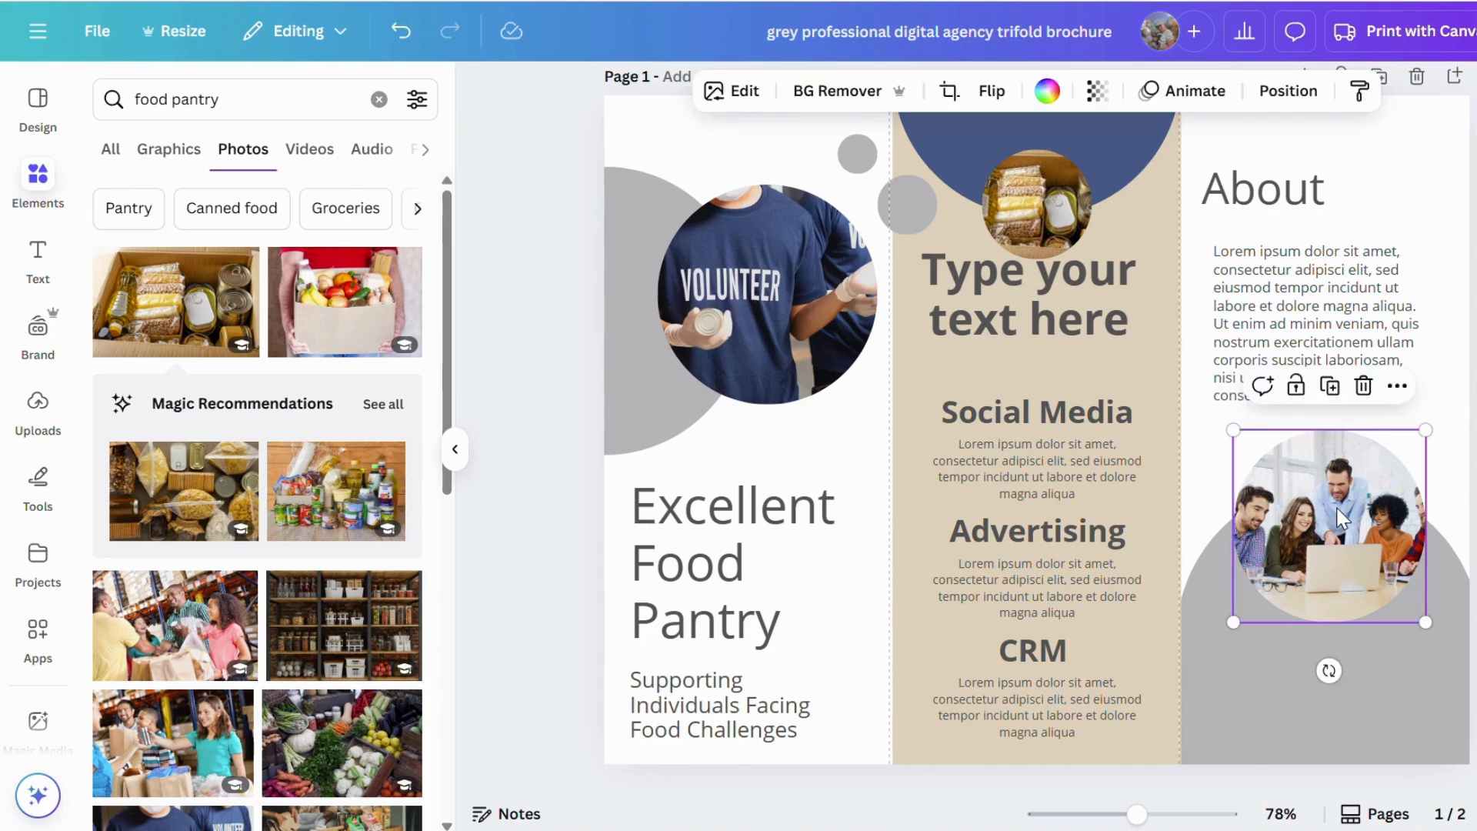
{"action": "left_click", "coordinate": [1365, 387]}
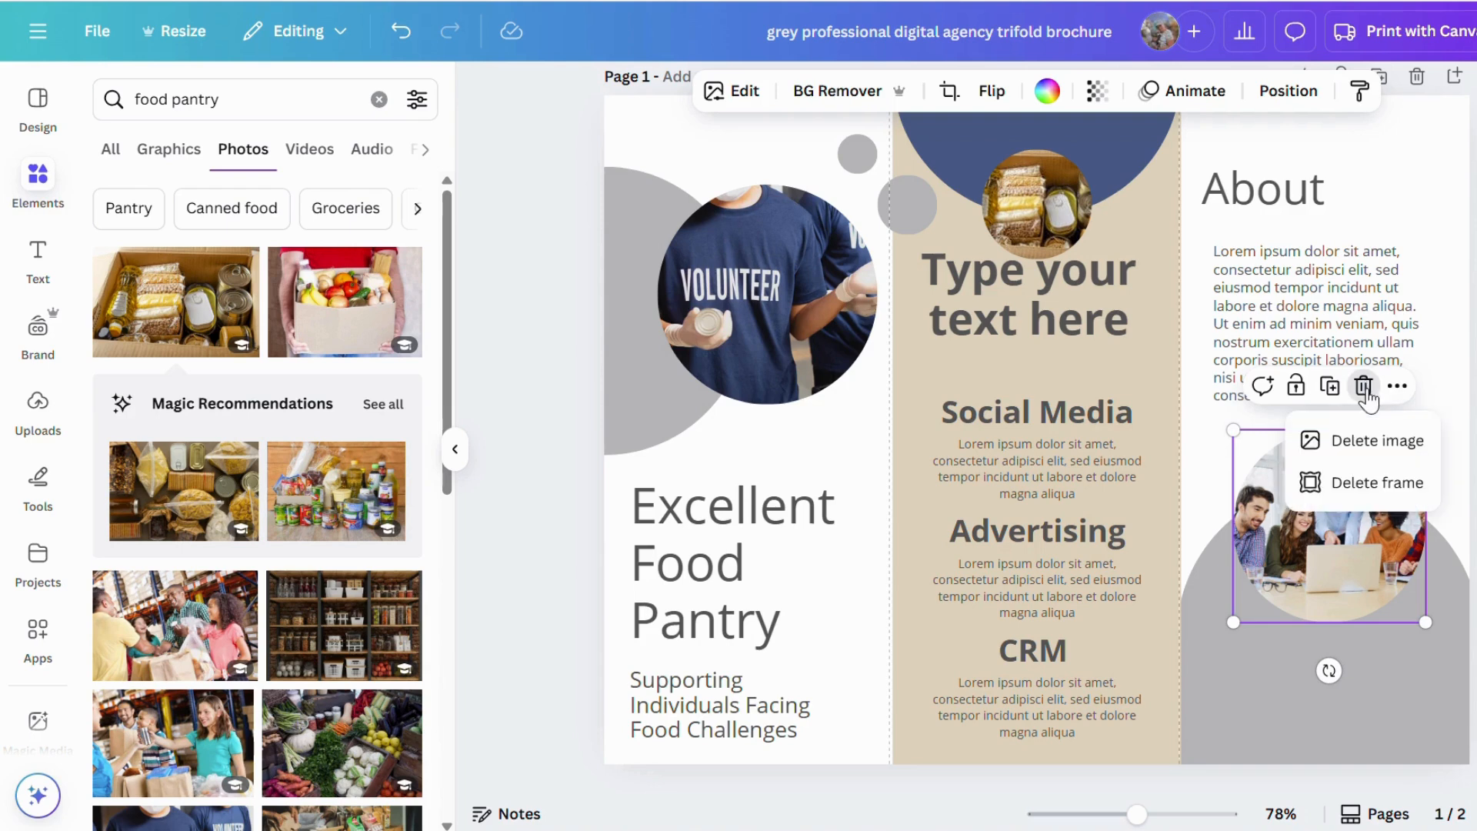
{"action": "left_click", "coordinate": [1418, 457]}
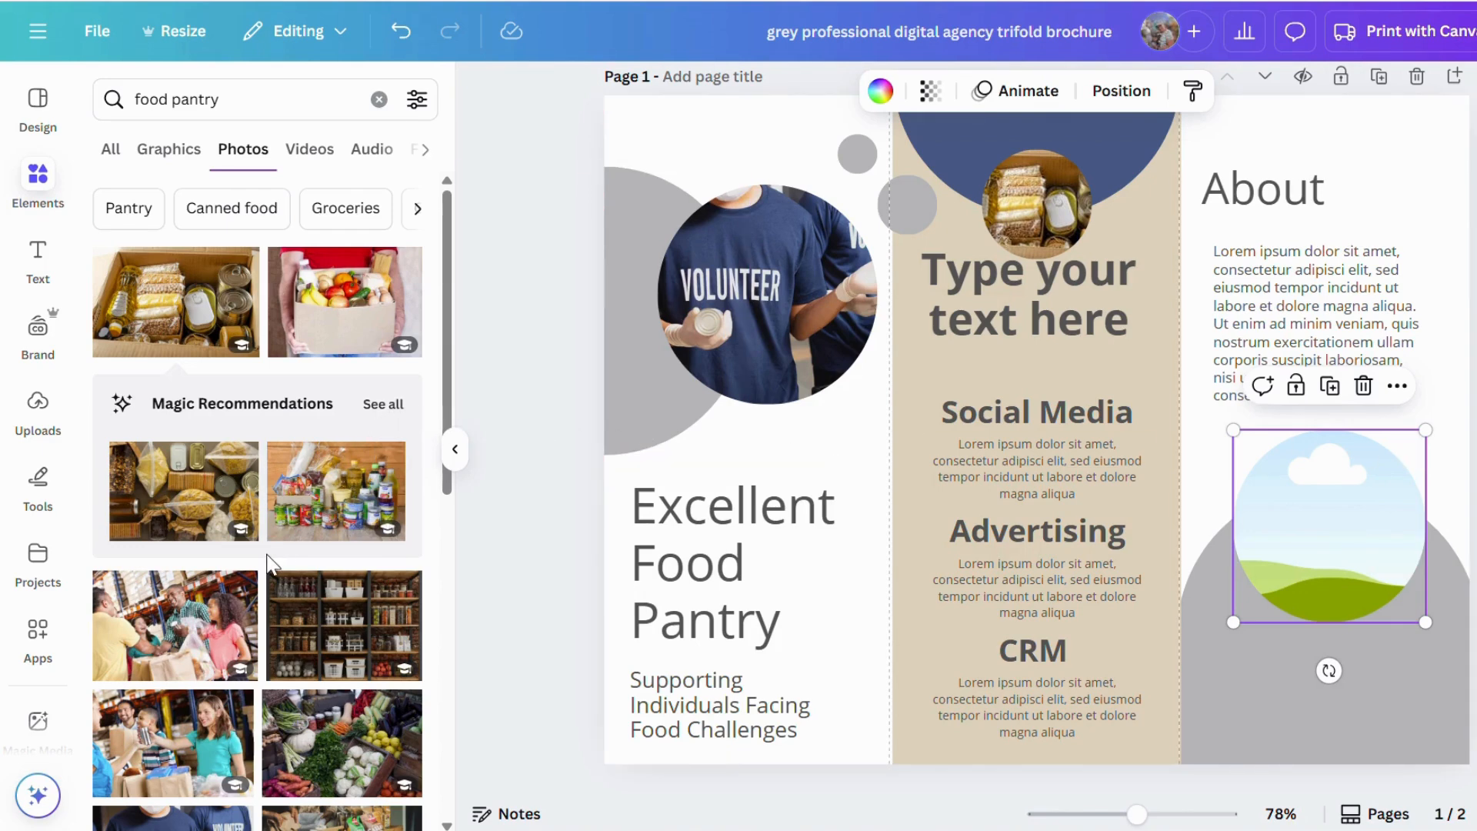
{"action": "left_click", "coordinate": [185, 632]}
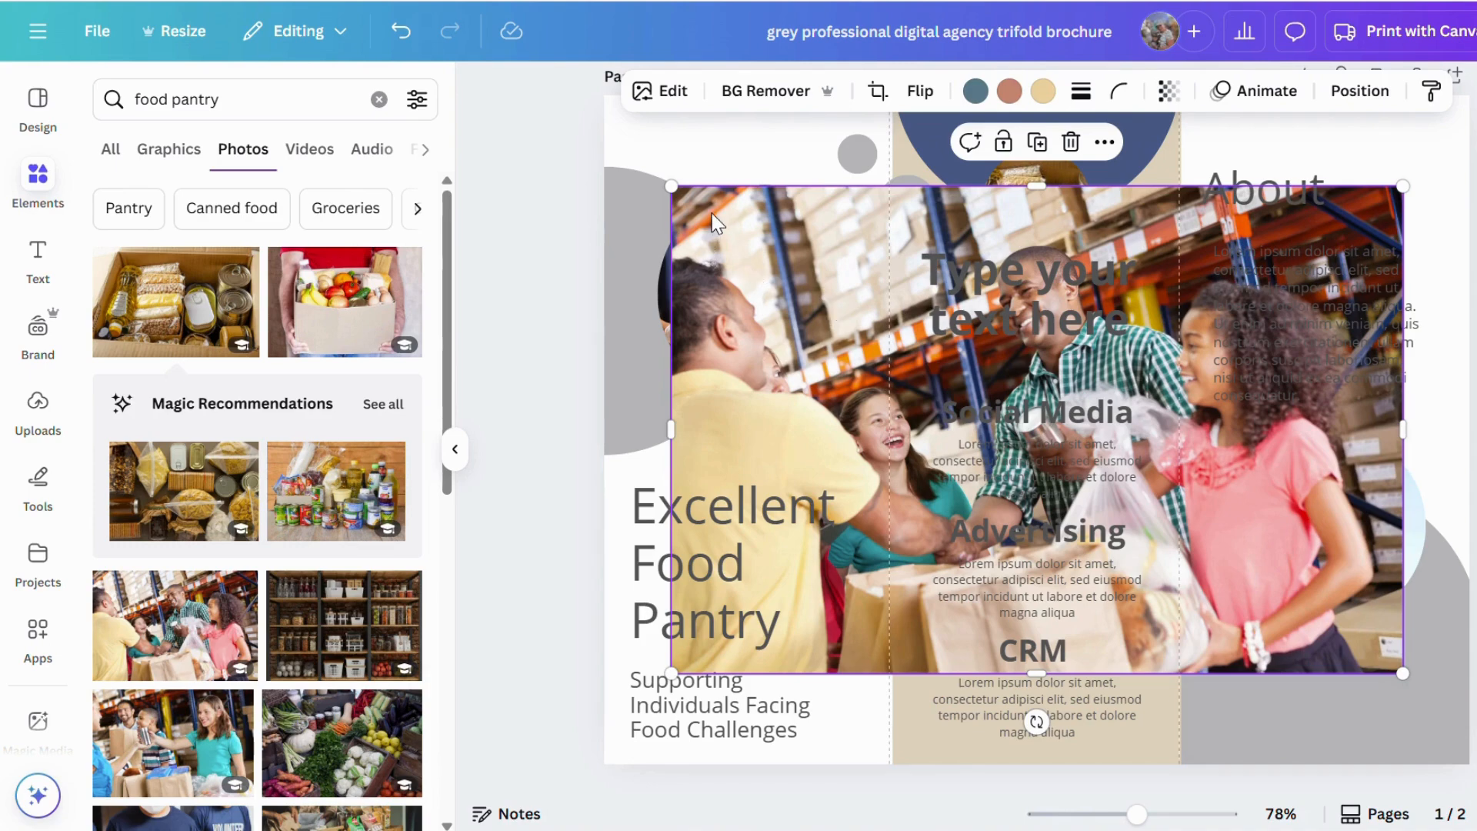
{"action": "left_click_drag", "start_coordinate": [716, 223], "coordinate": [1278, 530]}
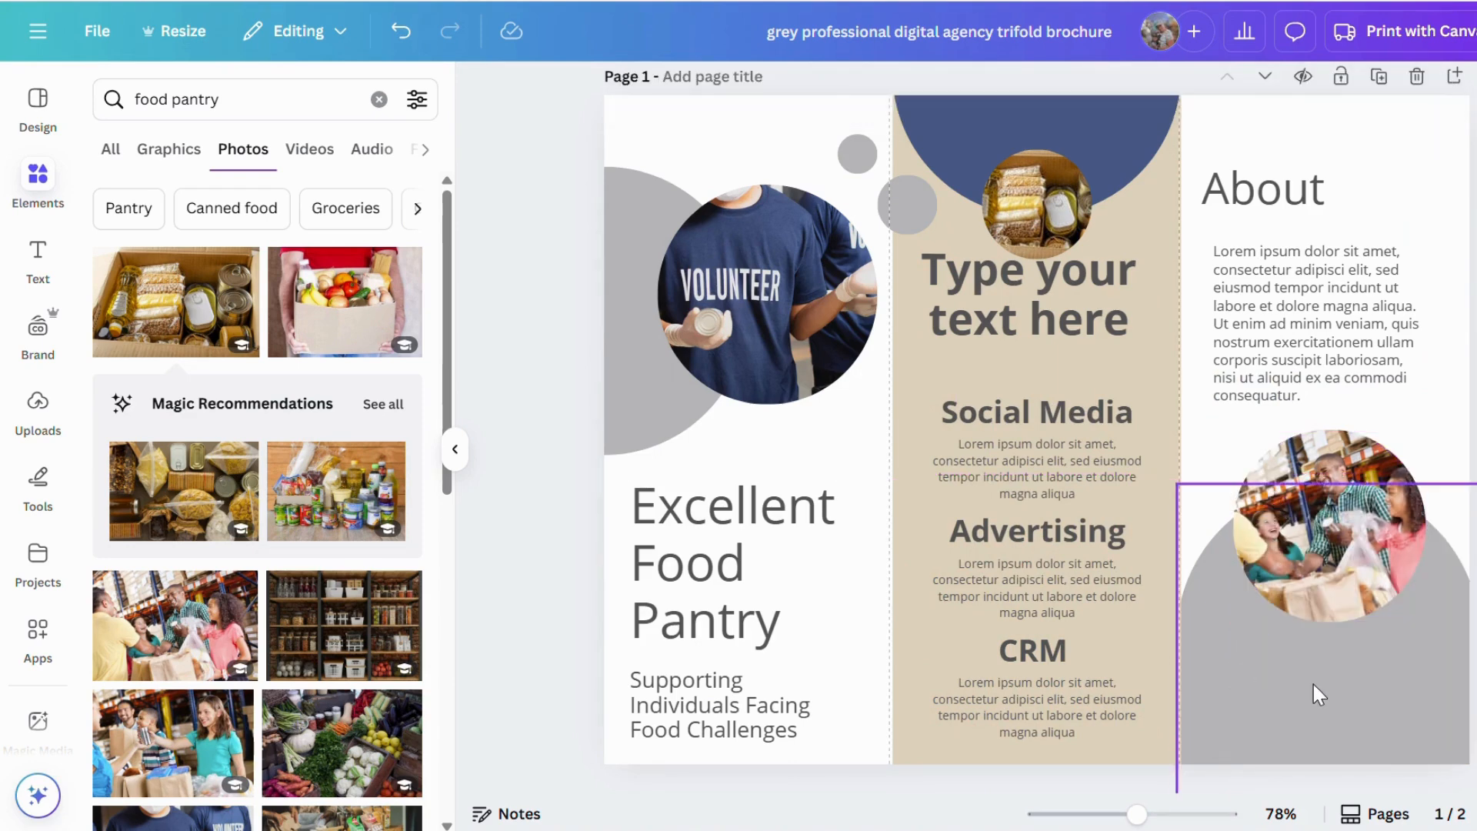
Recolor the large grey shape behind the About photo with the salmon pink taken from that photo's colors
{"action": "left_click", "coordinate": [1332, 686]}
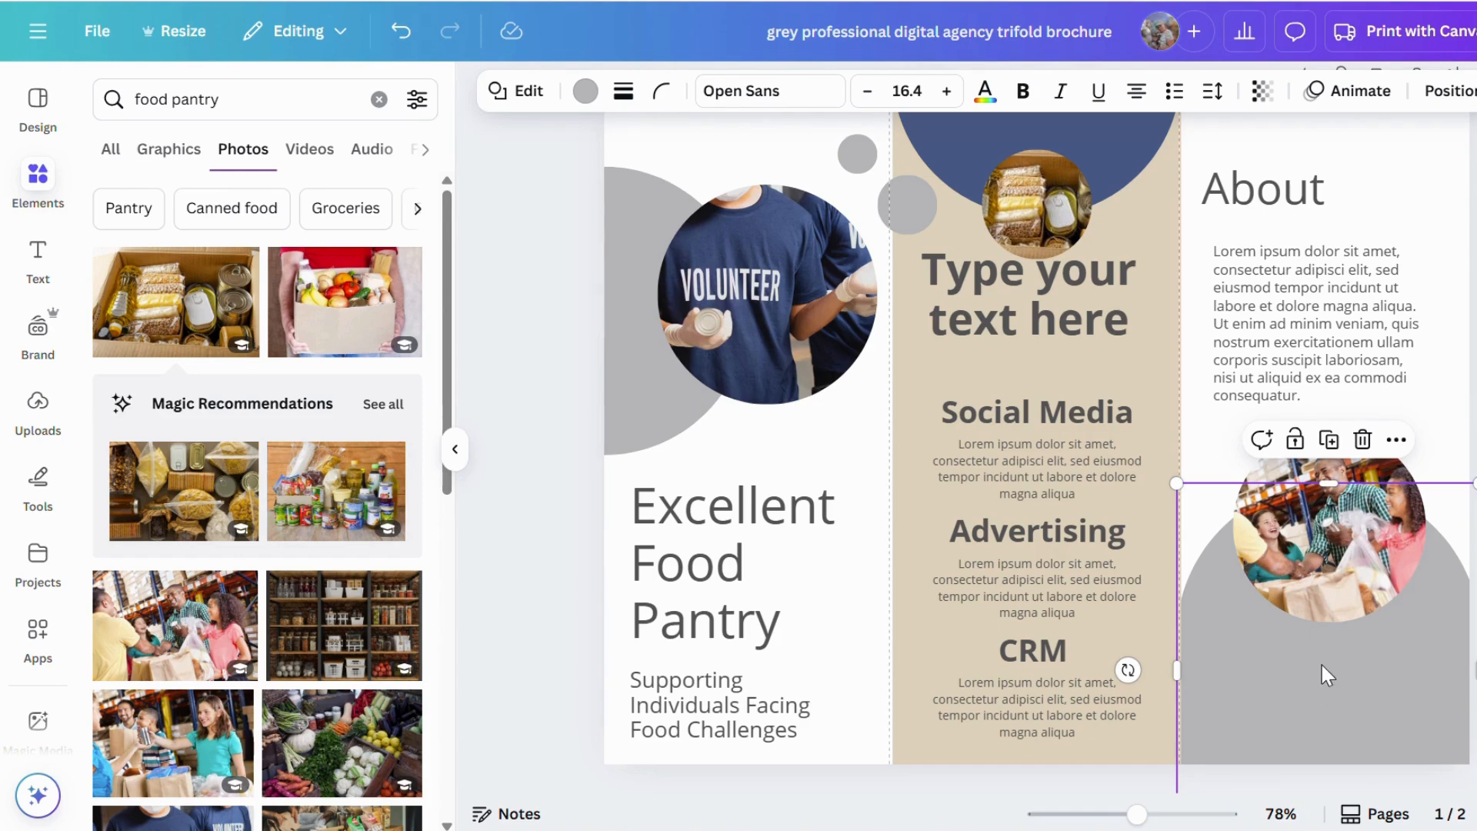
{"action": "left_click", "coordinate": [585, 93]}
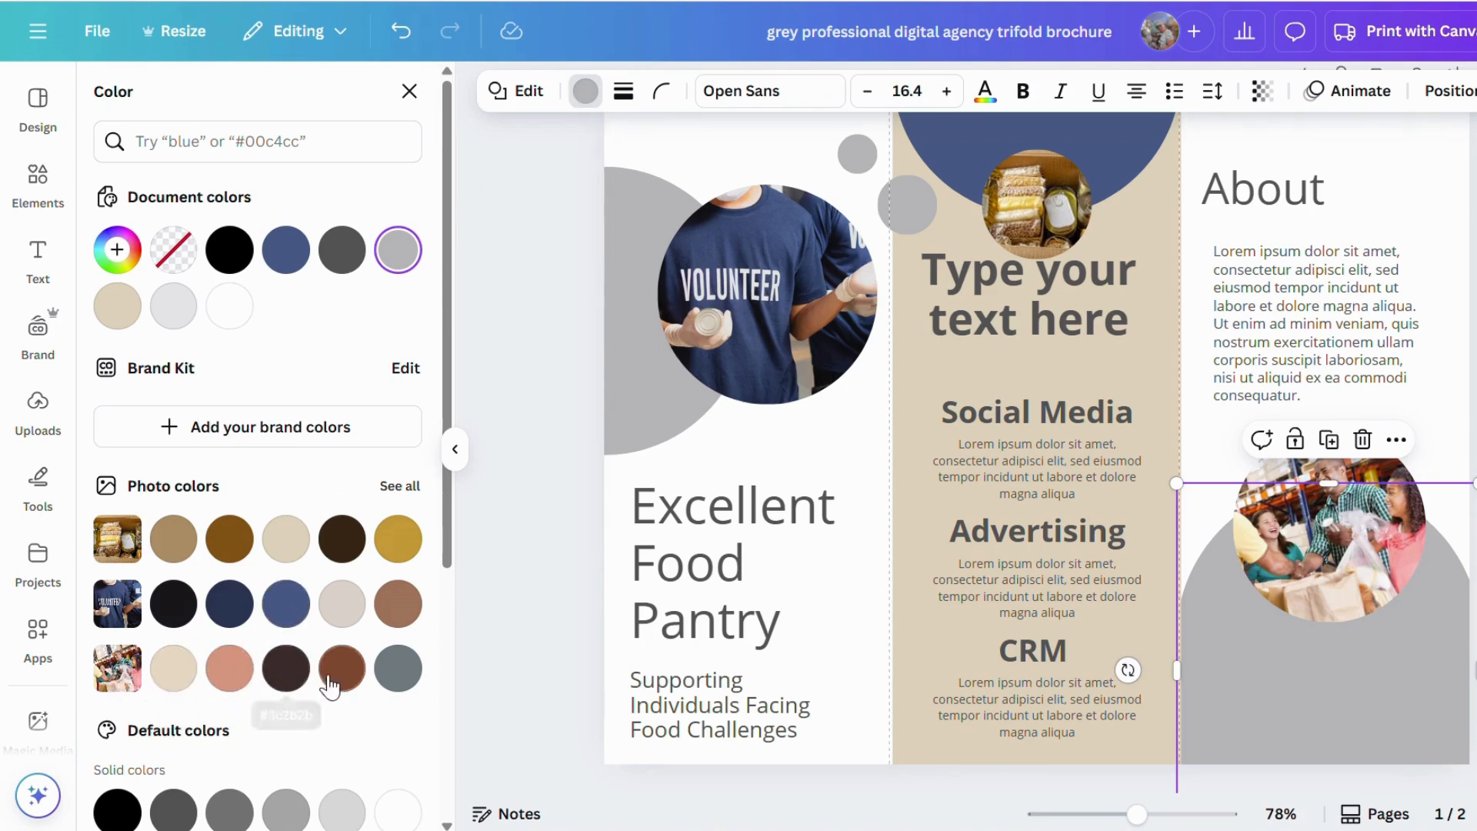
{"action": "left_click", "coordinate": [231, 678]}
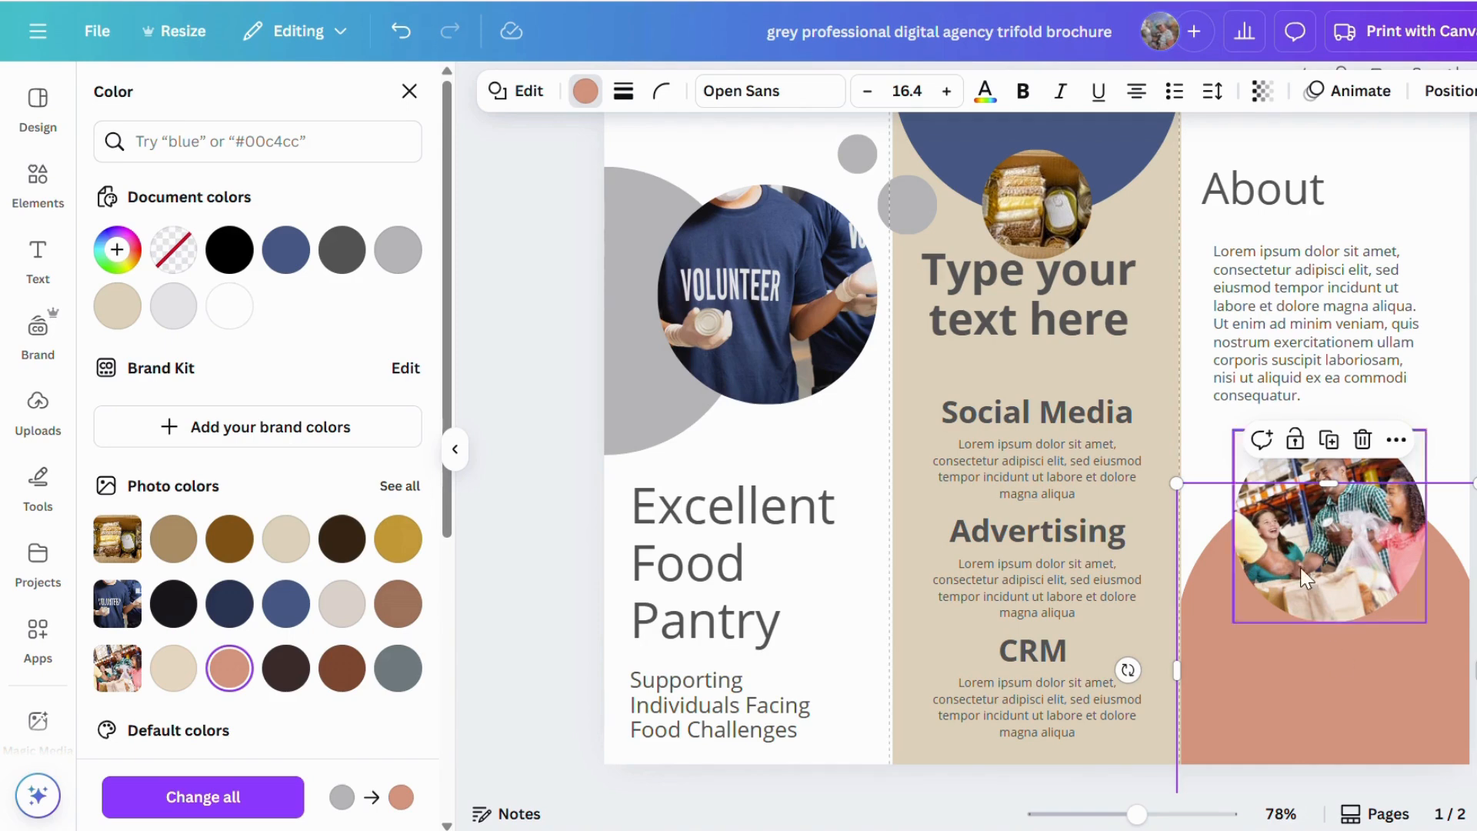
Look through the AI writing options for the About placeholder paragraph
{"action": "left_click", "coordinate": [1281, 295]}
{"action": "double_click", "coordinate": [1281, 296]}
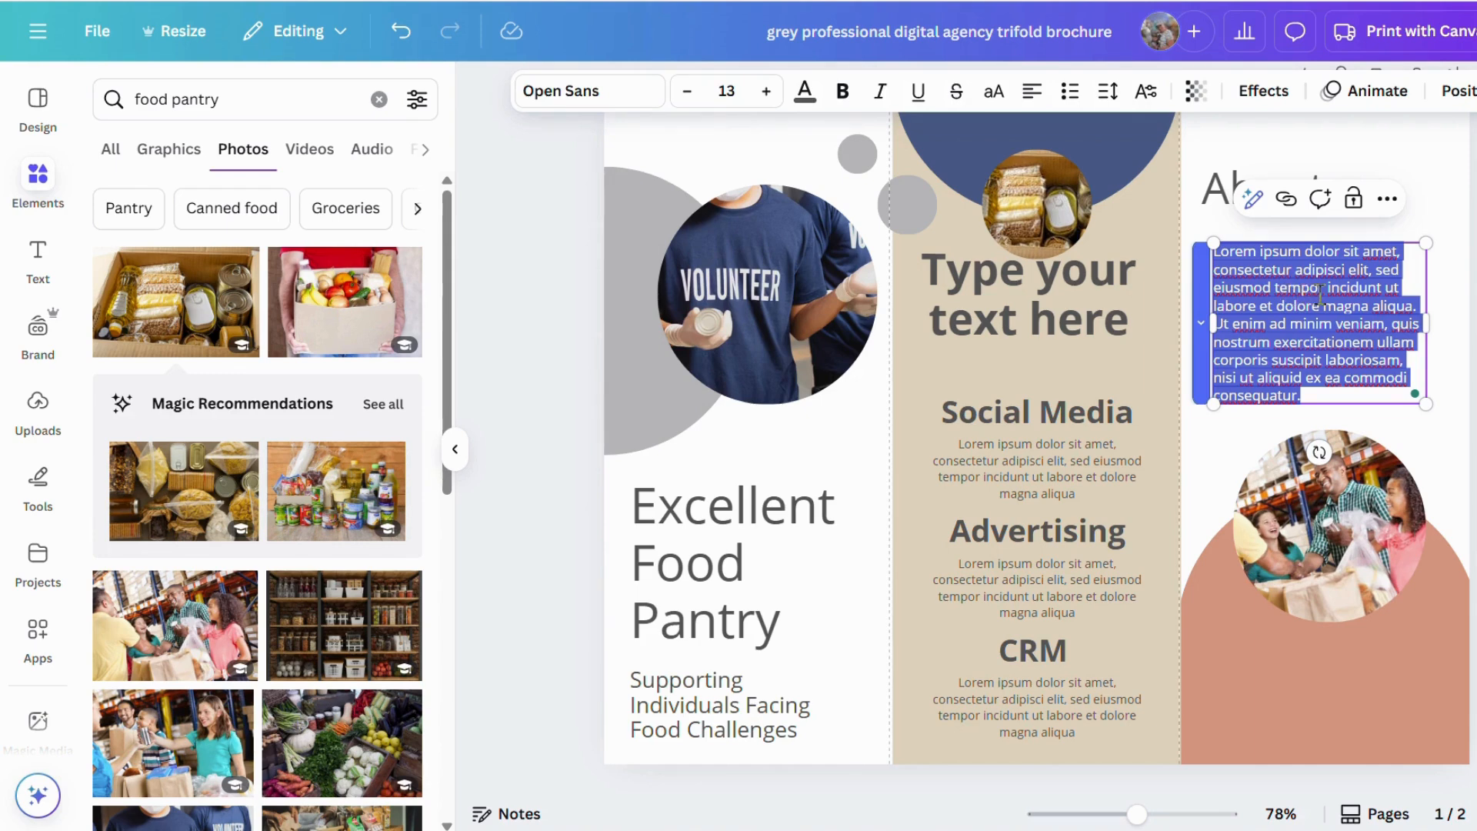
{"action": "left_click", "coordinate": [1254, 203]}
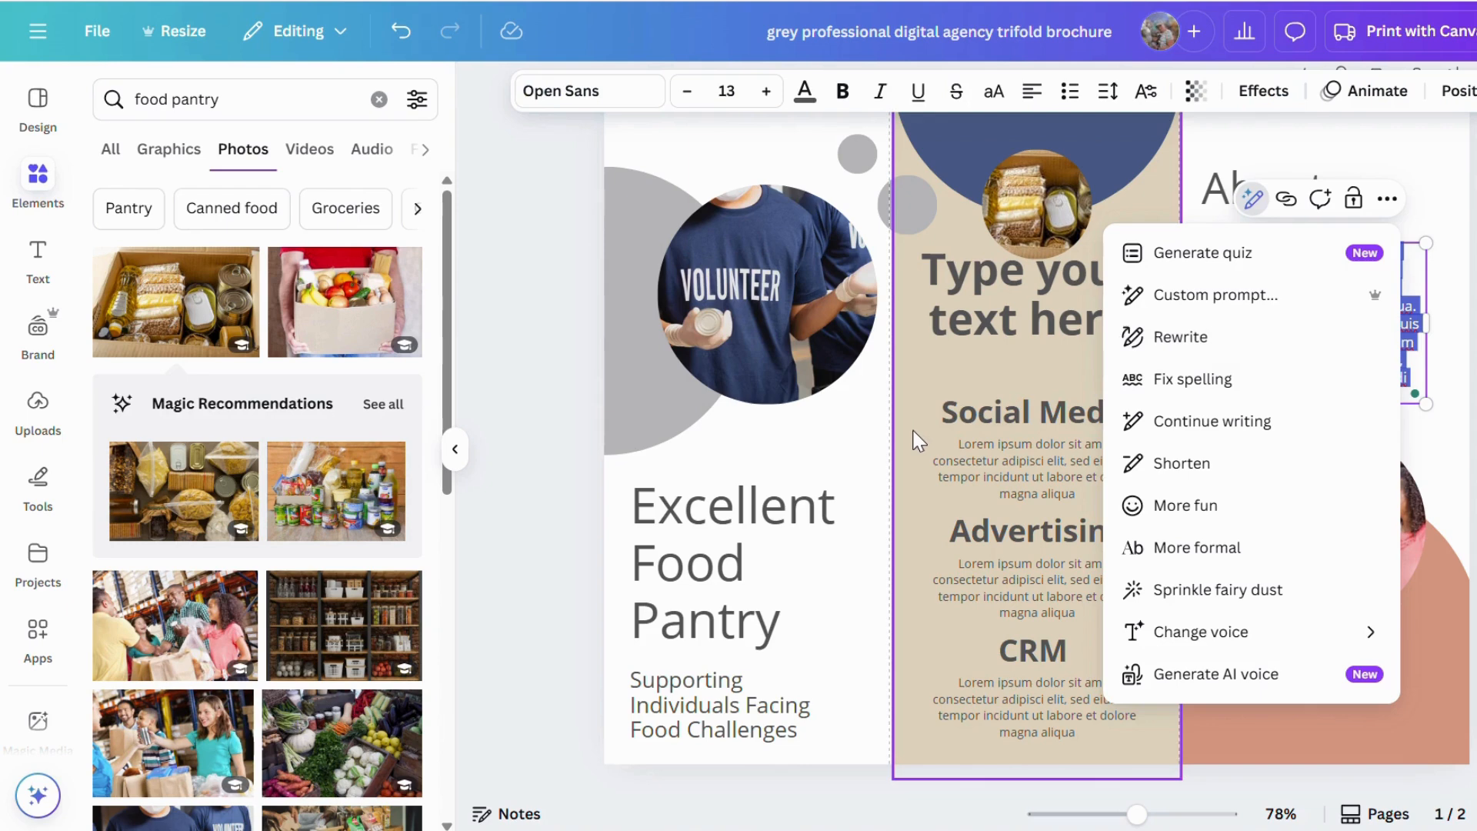
{"action": "left_click", "coordinate": [825, 434]}
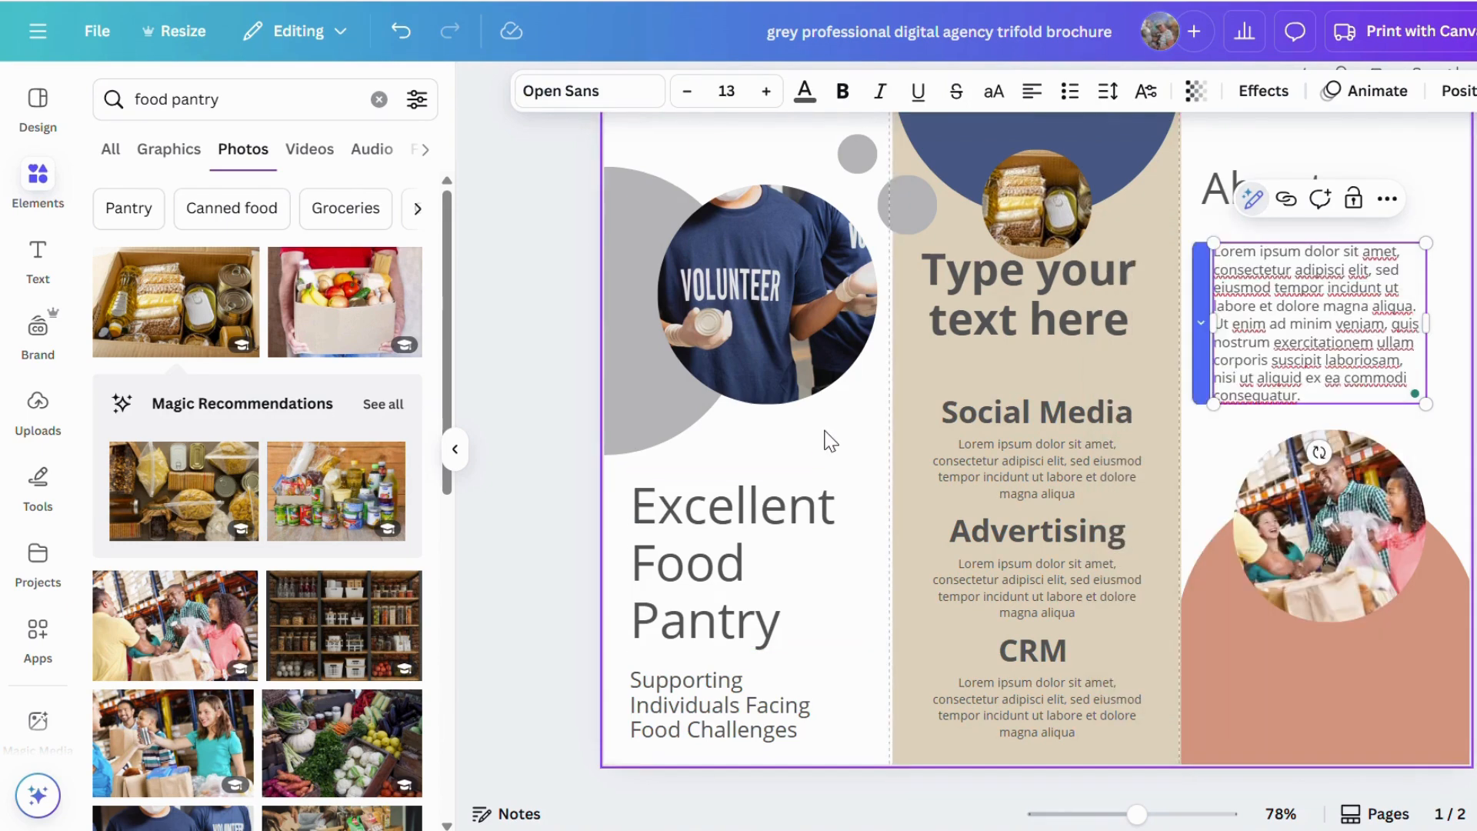
{"action": "left_click", "coordinate": [825, 434]}
Shrink the round volunteer photo on the title panel and reposition it over the edge of the large grey circle
{"action": "left_click", "coordinate": [791, 377]}
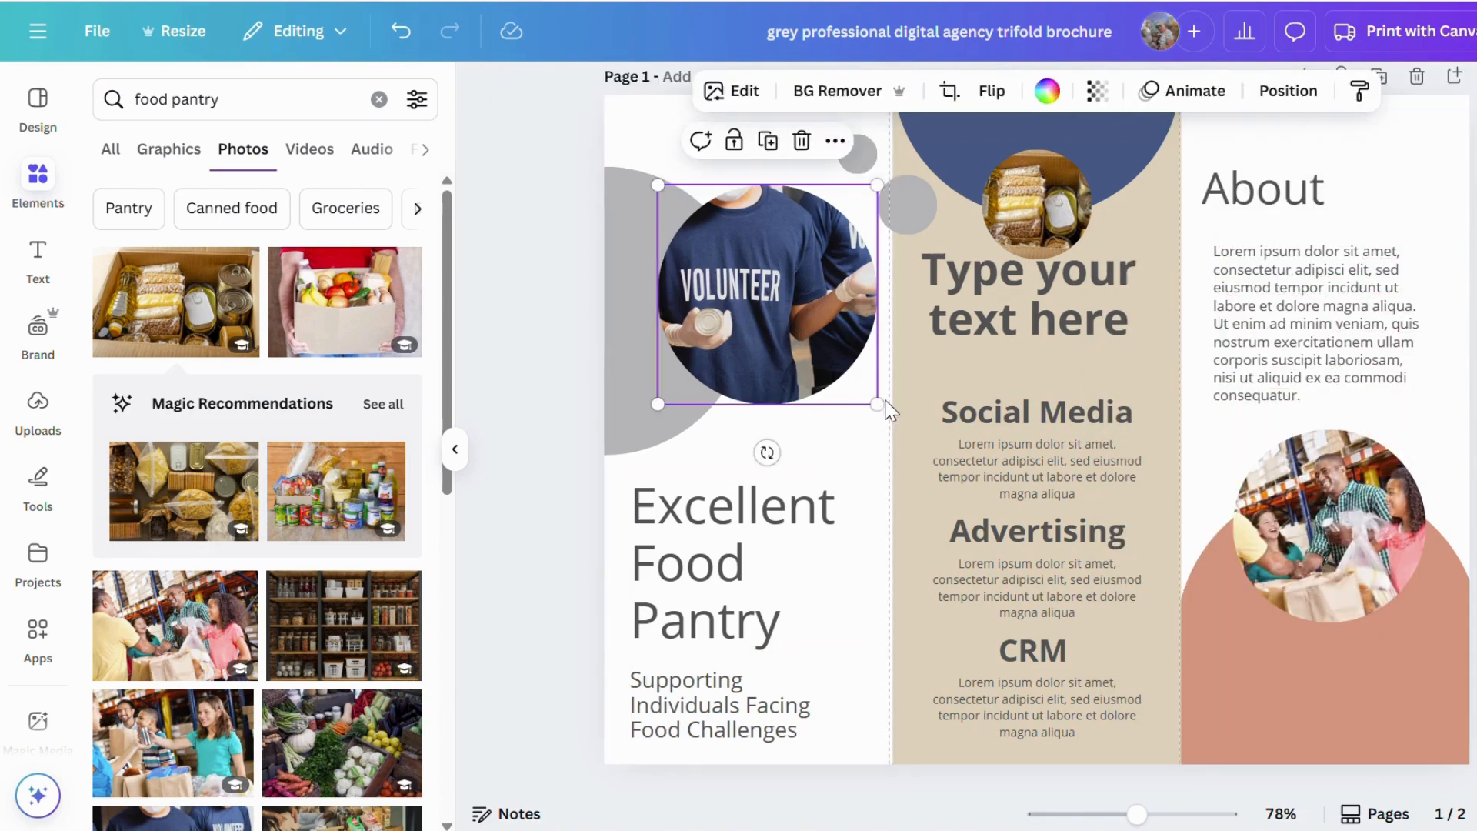
{"action": "left_click_drag", "start_coordinate": [882, 404], "coordinate": [823, 348]}
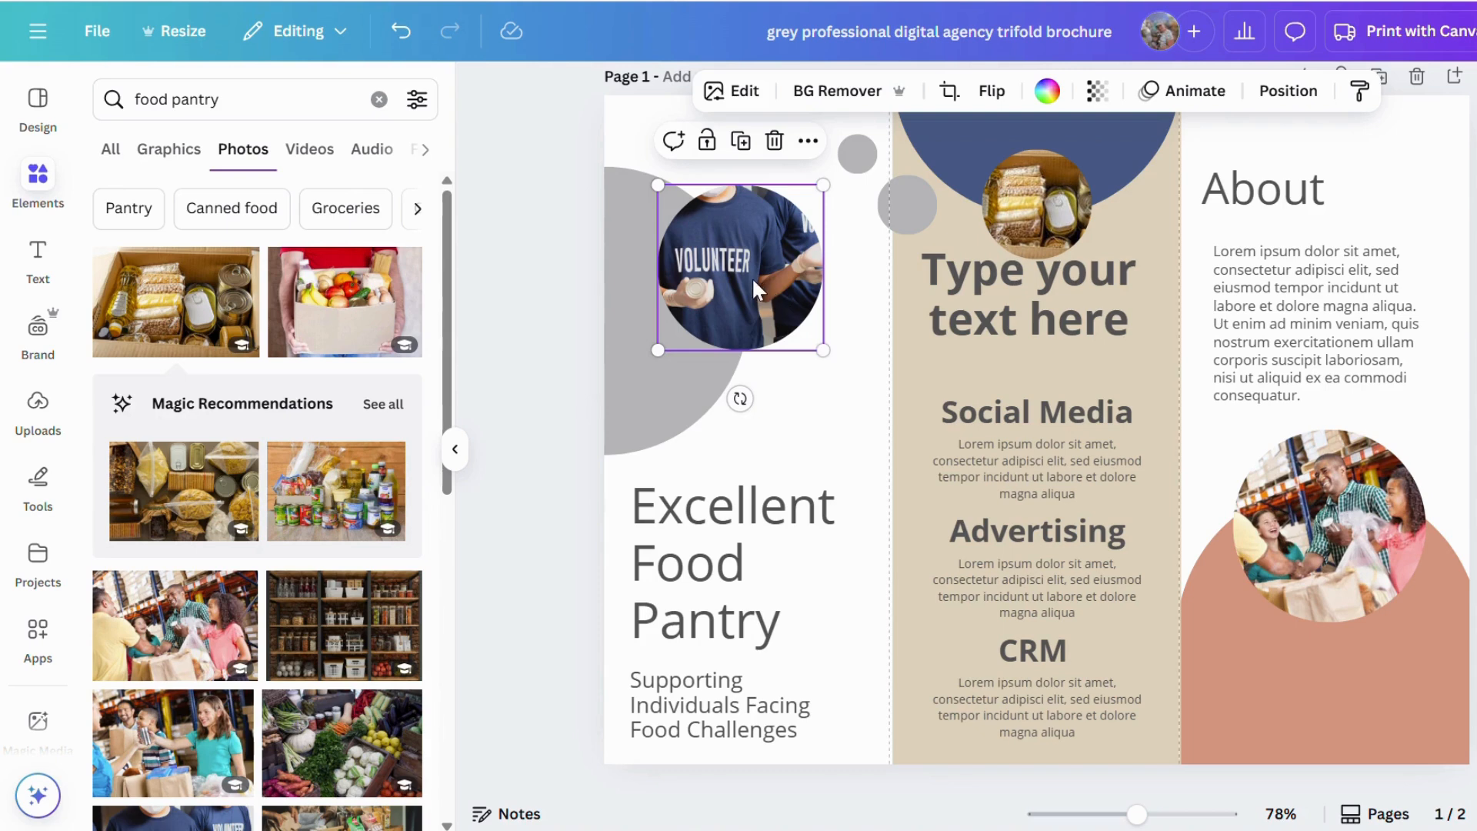
{"action": "mouse_move", "coordinate": [763, 273]}
{"action": "left_mouse_down"}
{"action": "mouse_move", "coordinate": [750, 353]}
{"action": "mouse_move", "coordinate": [1015, 408]}
{"action": "mouse_move", "coordinate": [1273, 174]}
{"action": "mouse_move", "coordinate": [1385, 262]}
{"action": "mouse_move", "coordinate": [908, 192]}
{"action": "mouse_move", "coordinate": [739, 288]}
{"action": "left_mouse_up"}
Group the volunteer photo with the large grey circle and shift the group slightly up and to the right
{"action": "left_click", "coordinate": [670, 384]}
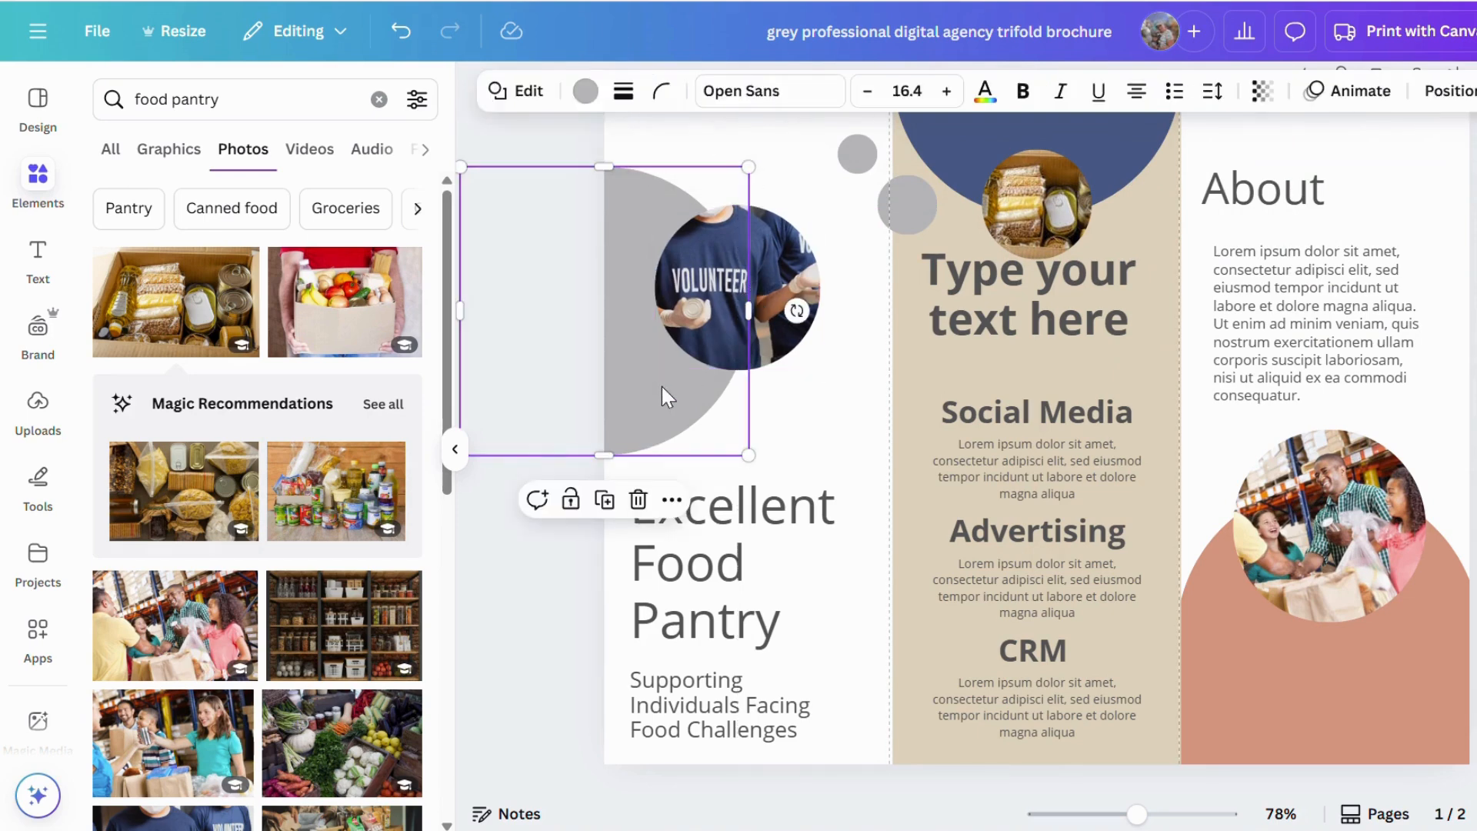
{"action": "left_click", "coordinate": [785, 279], "text": "shift"}
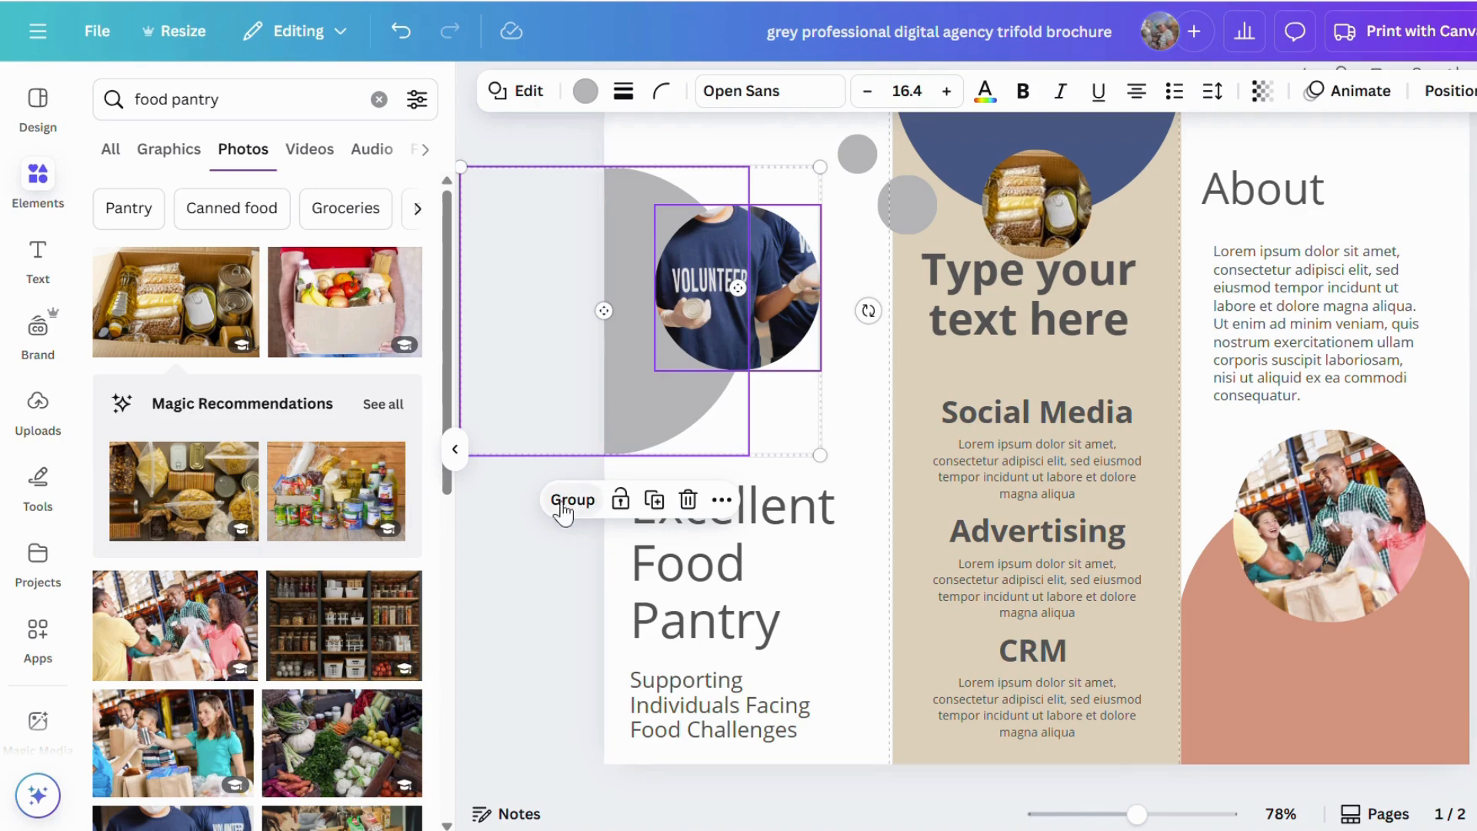
{"action": "left_click", "coordinate": [574, 500]}
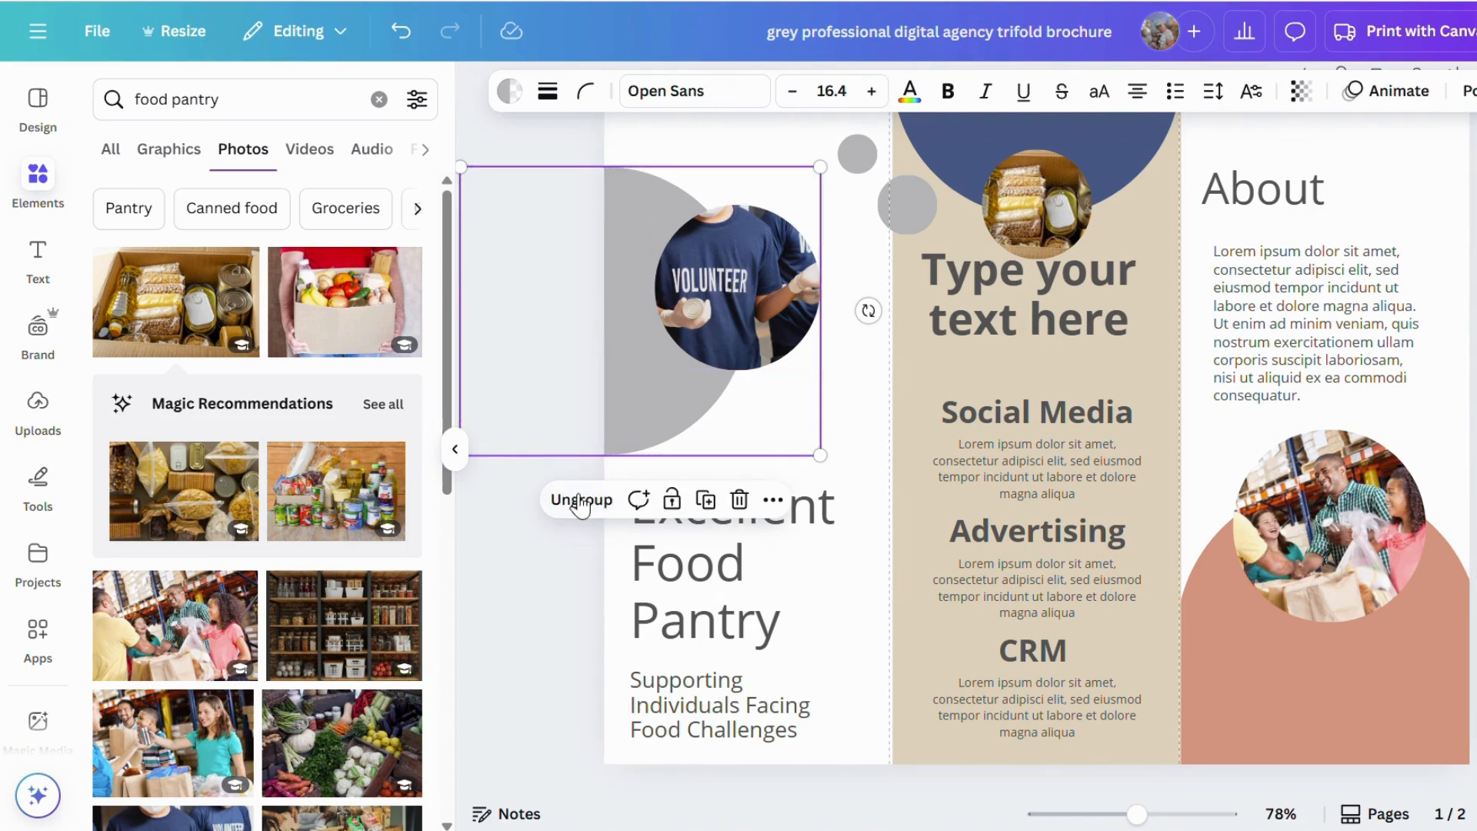
{"action": "mouse_move", "coordinate": [768, 313]}
{"action": "left_mouse_down"}
{"action": "mouse_move", "coordinate": [785, 297]}
{"action": "mouse_move", "coordinate": [1285, 284]}
{"action": "mouse_move", "coordinate": [1385, 317]}
{"action": "mouse_move", "coordinate": [1216, 244]}
{"action": "mouse_move", "coordinate": [768, 296]}
{"action": "mouse_move", "coordinate": [768, 280]}
{"action": "mouse_move", "coordinate": [778, 287]}
{"action": "left_mouse_up"}
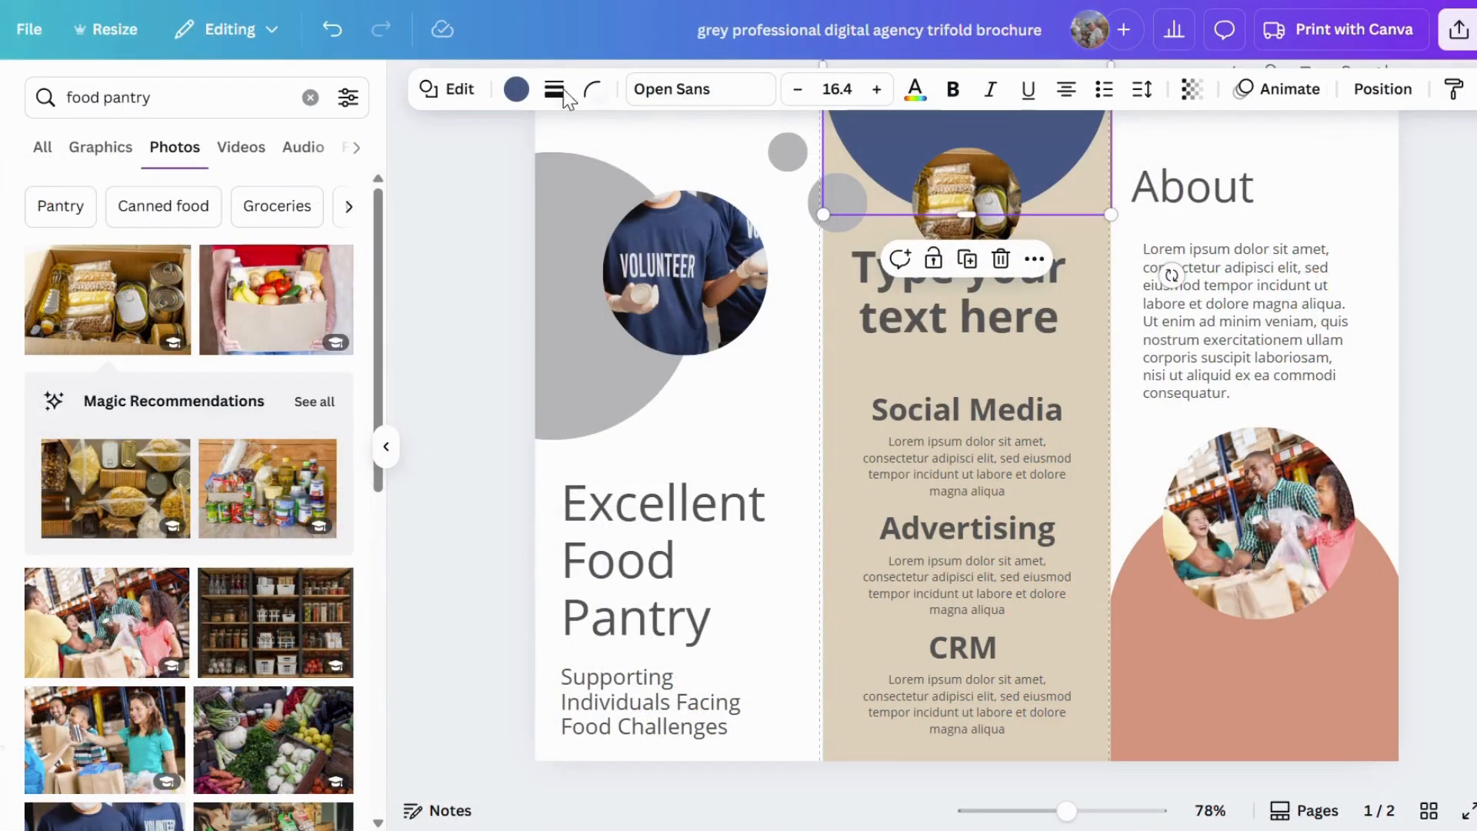
Recolor the blue semicircle at the top of the middle panel brown, using the boxed-food photo's palette
{"action": "left_click", "coordinate": [516, 90]}
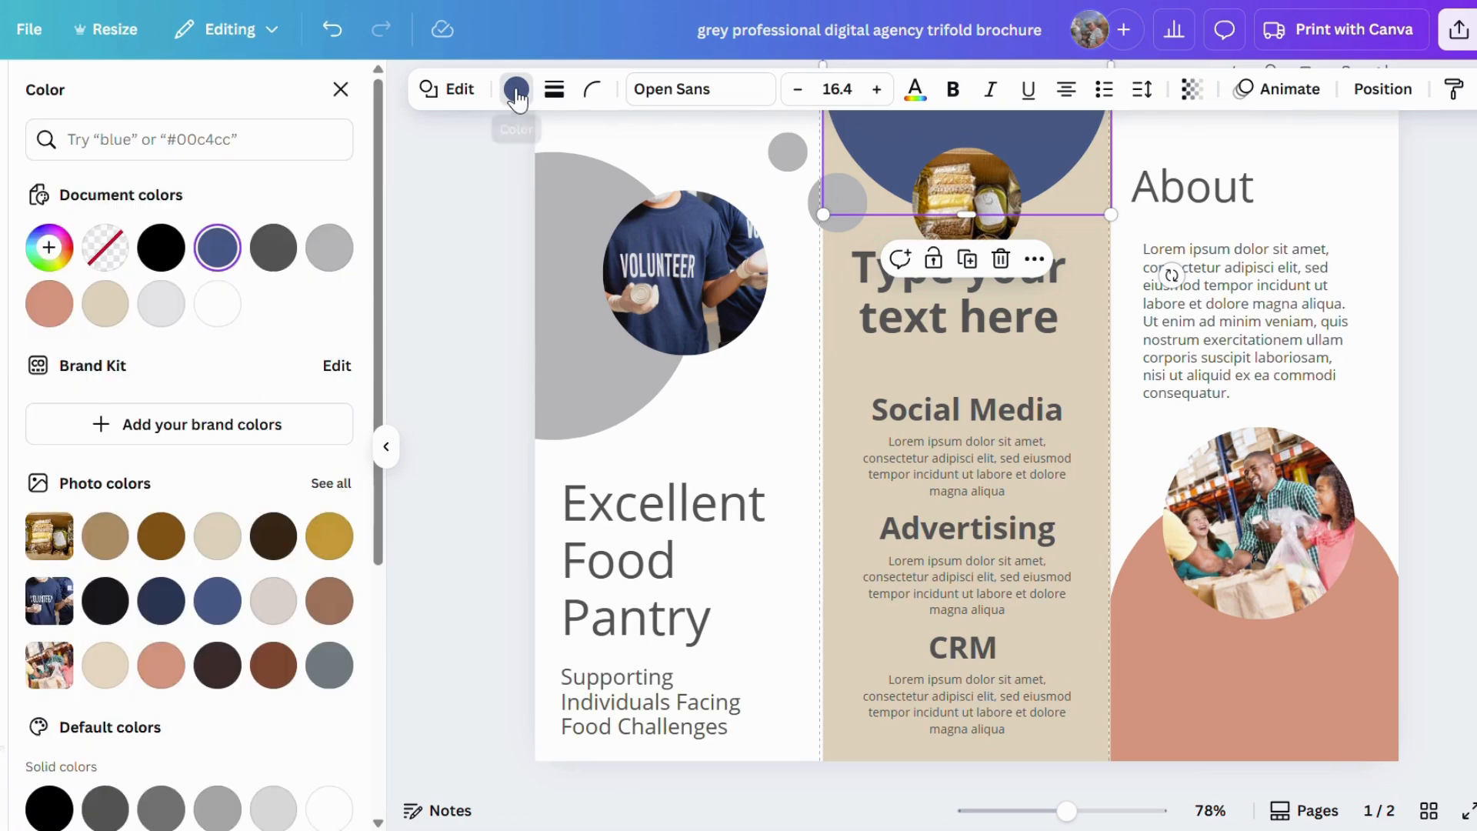
{"action": "left_click", "coordinate": [163, 534]}
Make the About heading bold and enlarge it to font size 52.8
{"action": "left_click", "coordinate": [1238, 188]}
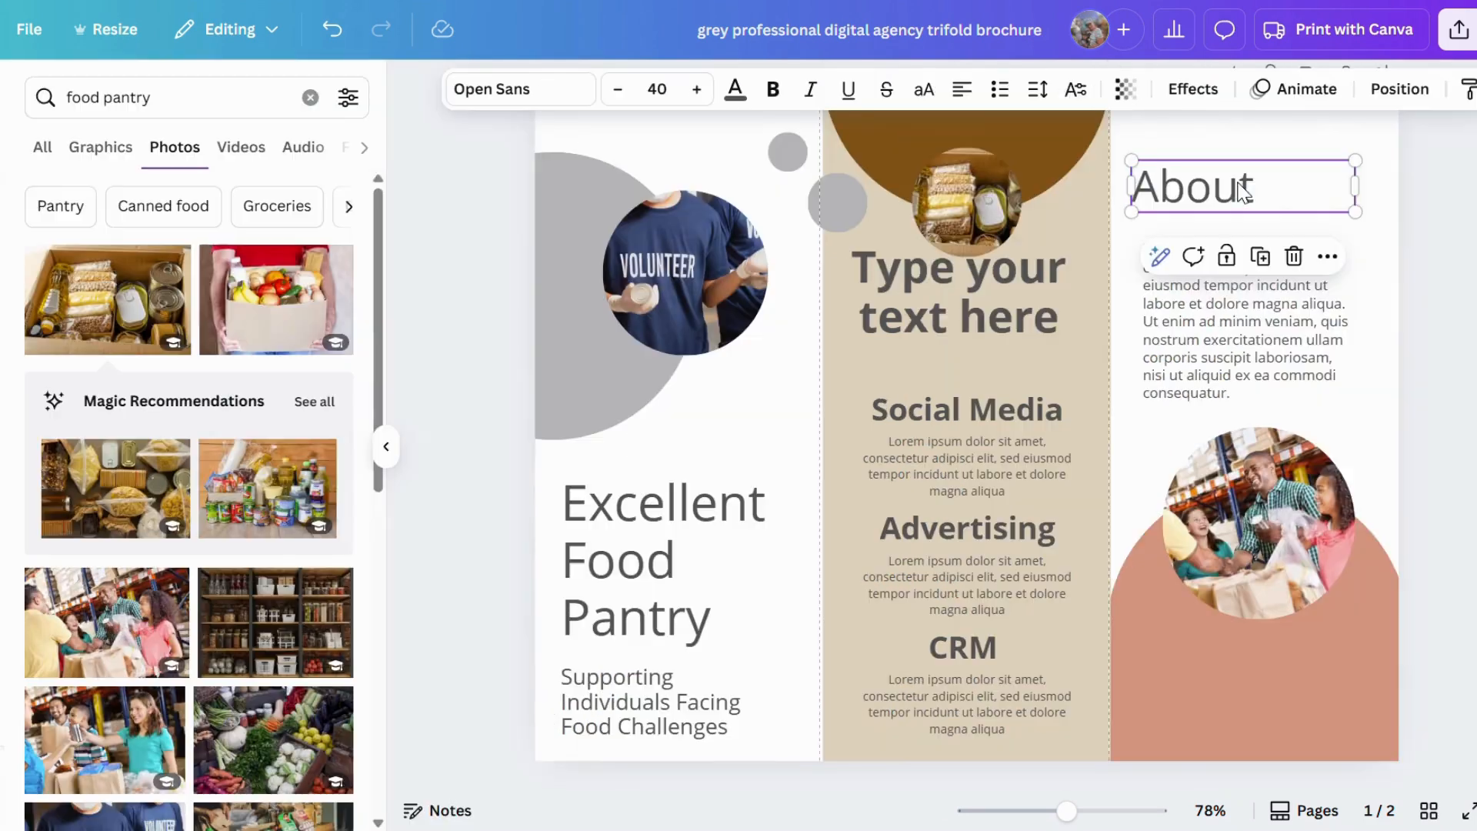
{"action": "left_click", "coordinate": [773, 89]}
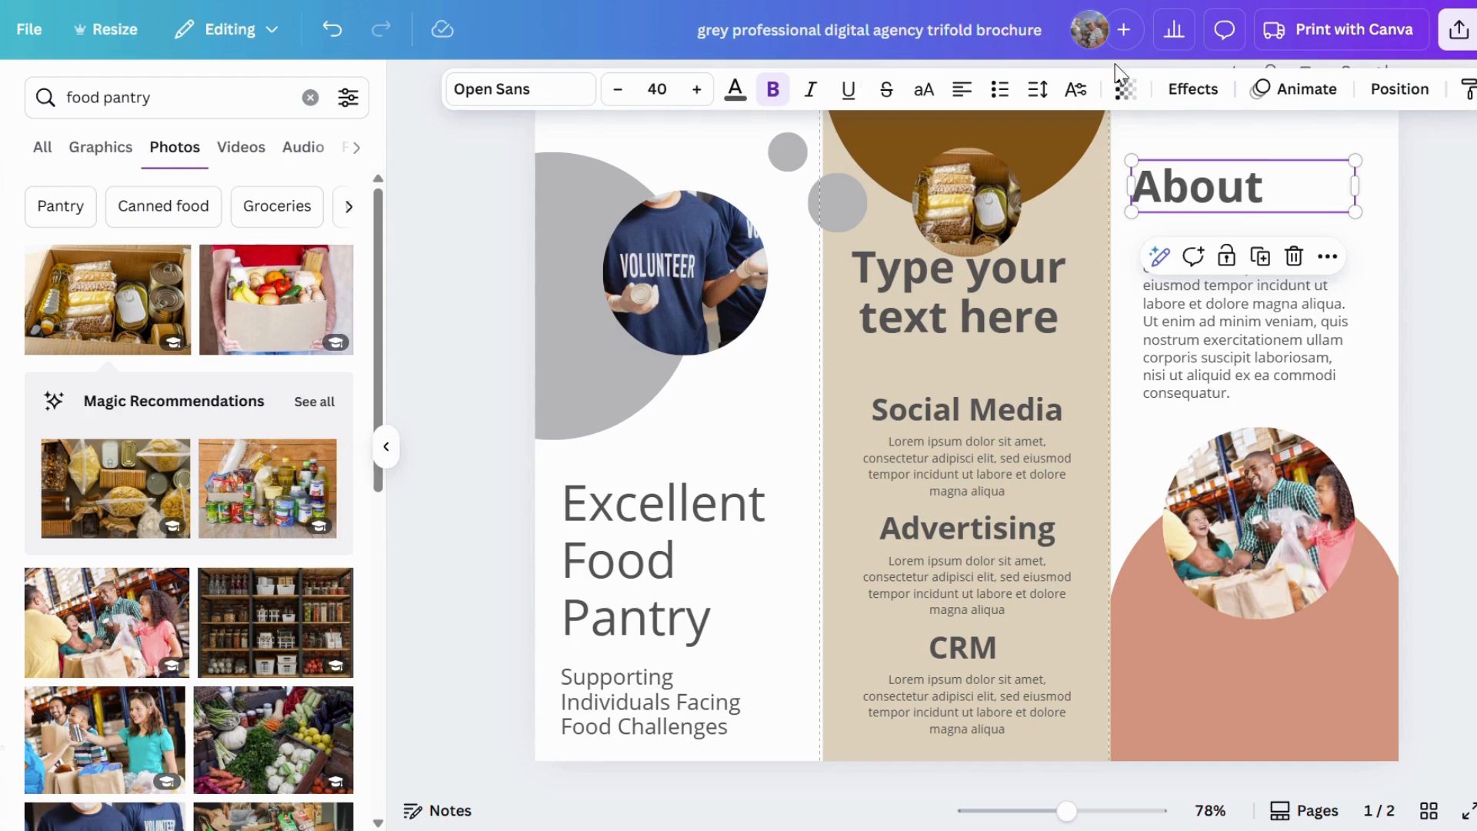
{"action": "left_click_drag", "start_coordinate": [1355, 160], "coordinate": [1427, 144]}
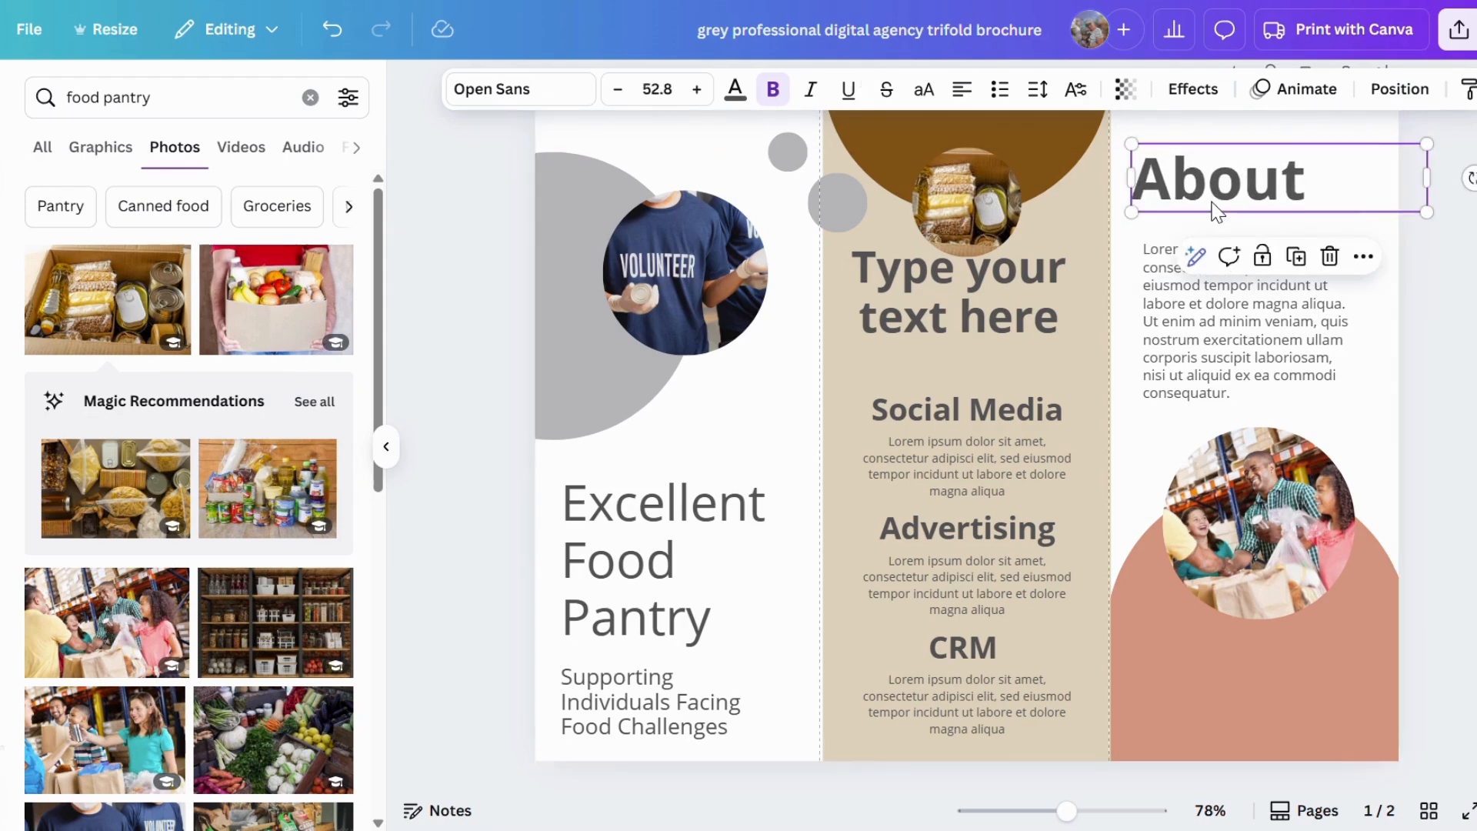
Set the About heading's text color to the brown from the document colors
{"action": "double_click", "coordinate": [1223, 180]}
{"action": "left_click", "coordinate": [735, 89]}
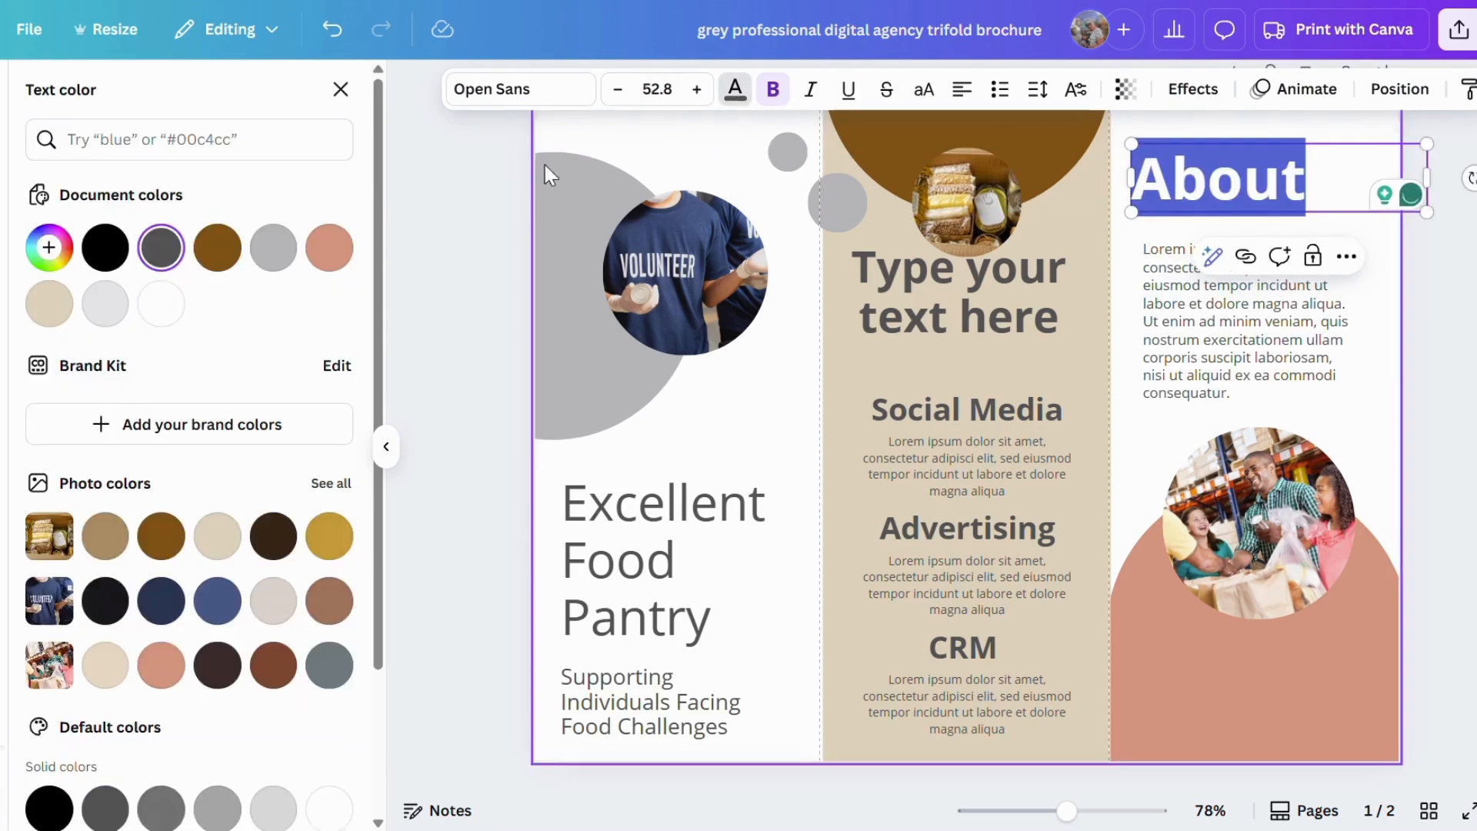
{"action": "left_click", "coordinate": [217, 247]}
Try to recolor the large grey circle behind the volunteer photo dark navy
{"action": "left_click", "coordinate": [624, 404]}
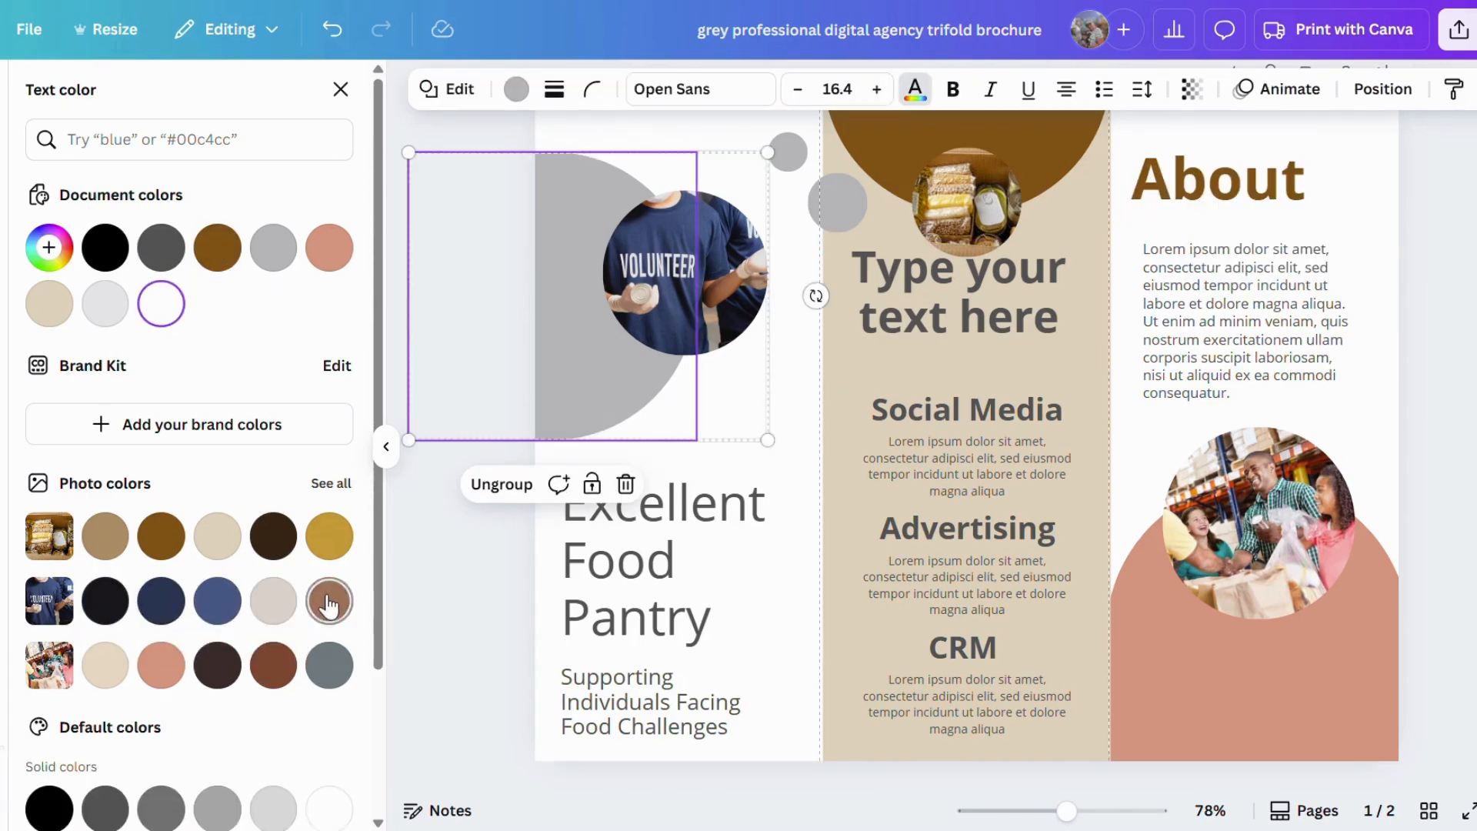
{"action": "left_click", "coordinate": [162, 601]}
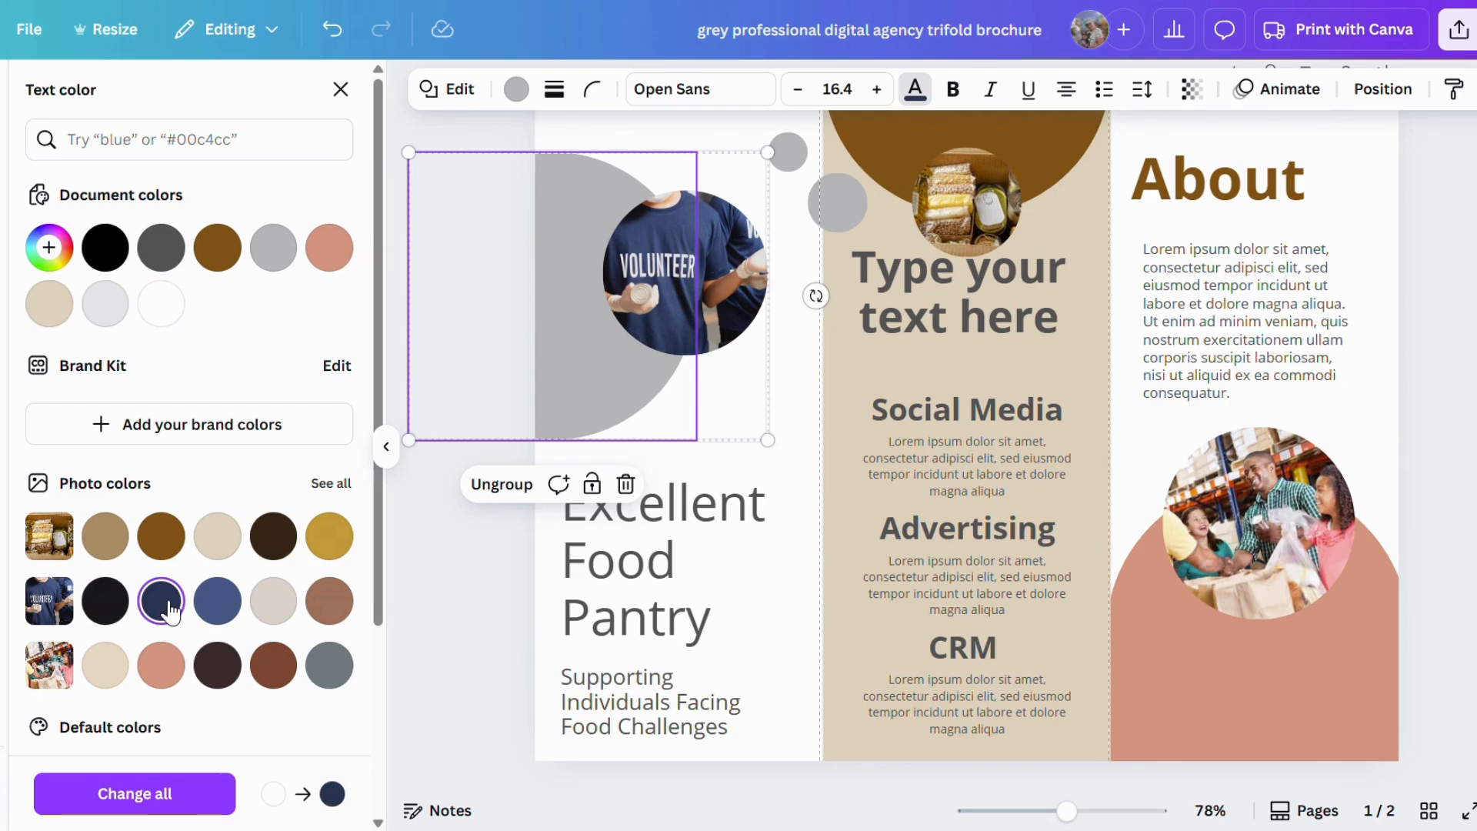
{"action": "left_click", "coordinate": [621, 391]}
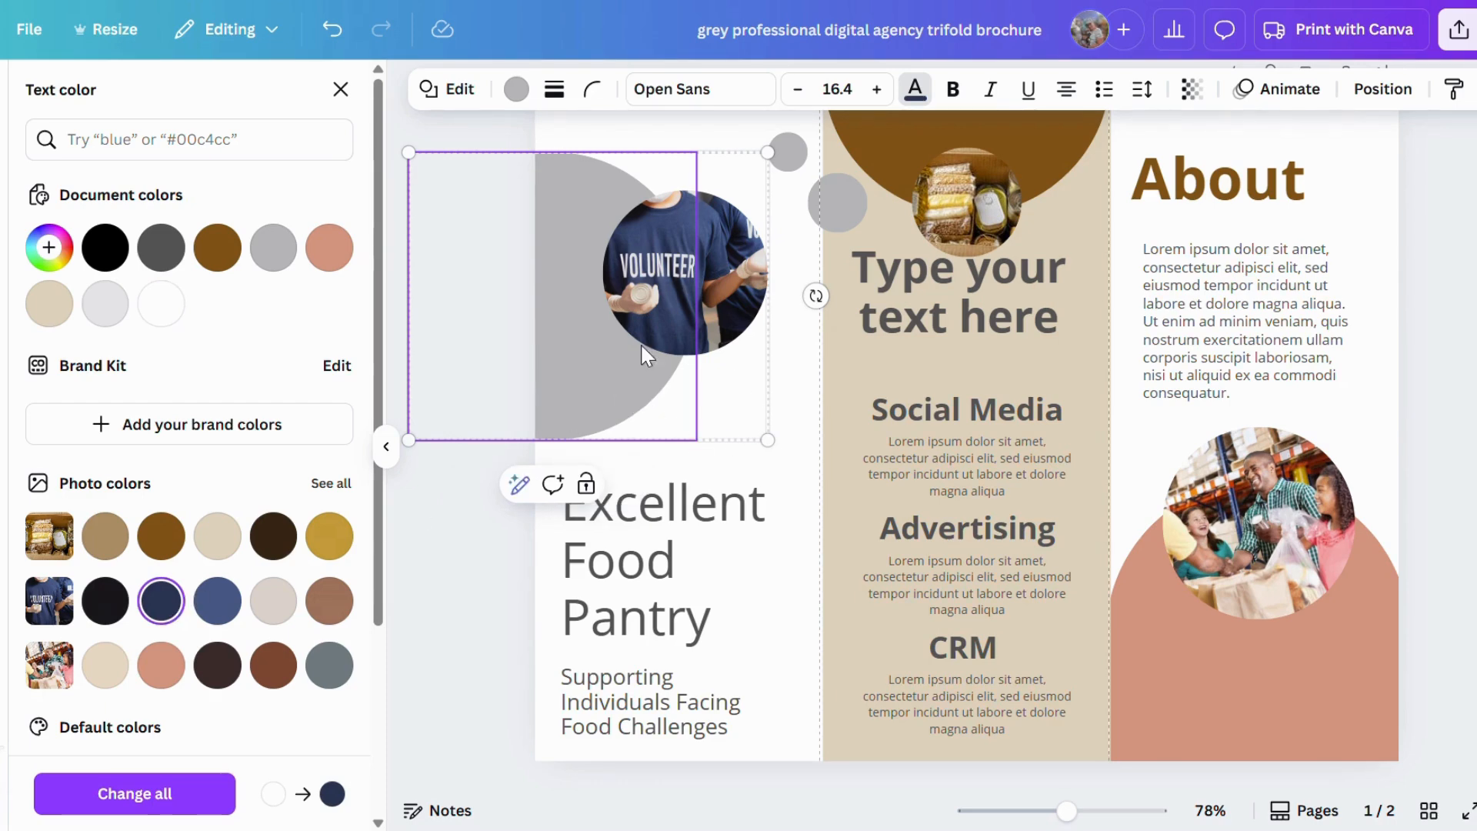
{"action": "left_click", "coordinate": [790, 429]}
Recolor the smallest grey circle above the volunteer photo with the medium blue from that photo's colors
{"action": "left_click", "coordinate": [788, 154]}
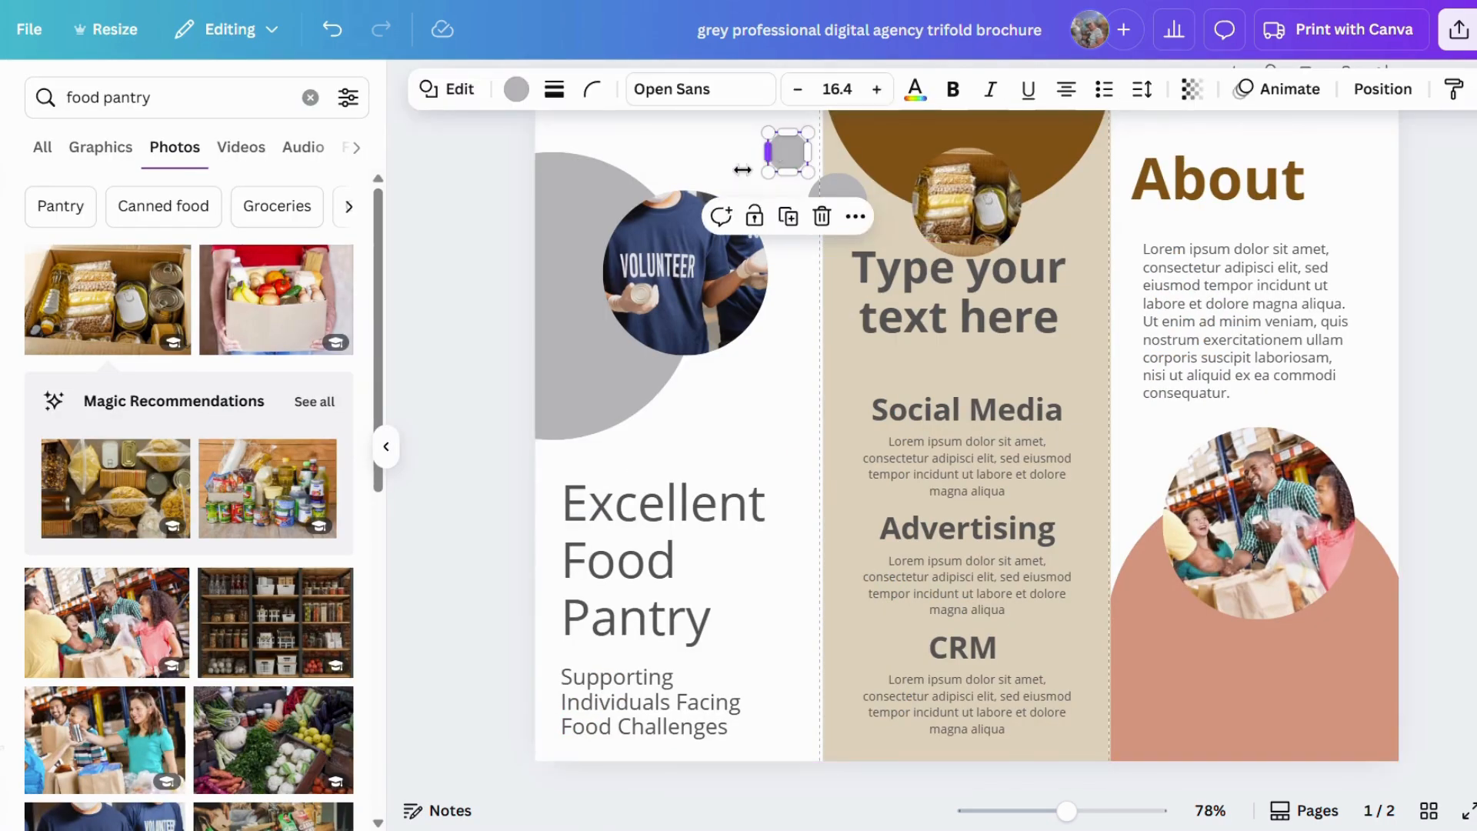
{"action": "left_click", "coordinate": [517, 89]}
{"action": "left_click", "coordinate": [218, 601]}
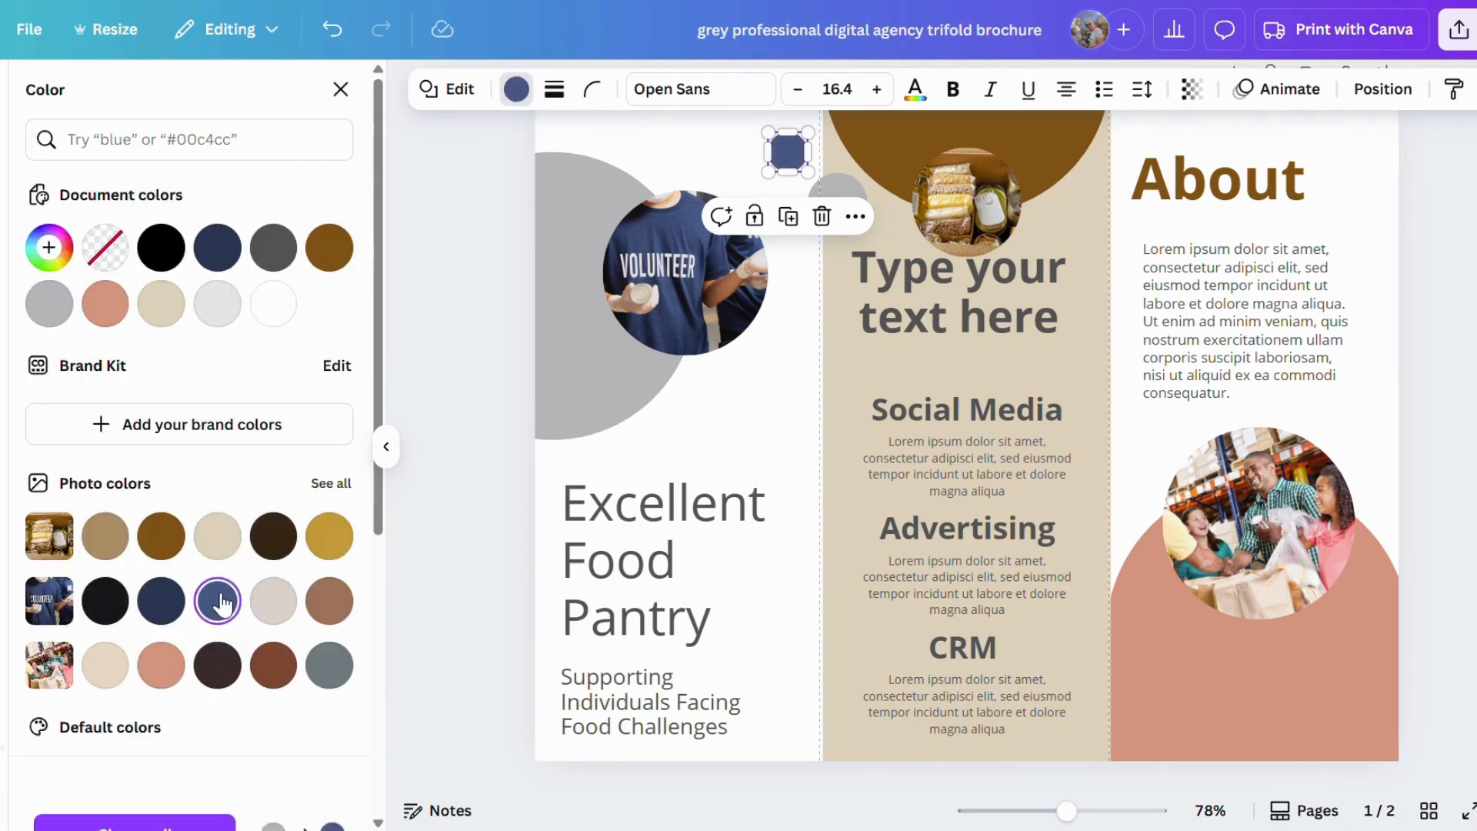
Recolor the grey circle between the volunteer photo and the food box photo with the salmon from the document colors
{"action": "left_click", "coordinate": [783, 324]}
{"action": "left_click", "coordinate": [819, 205]}
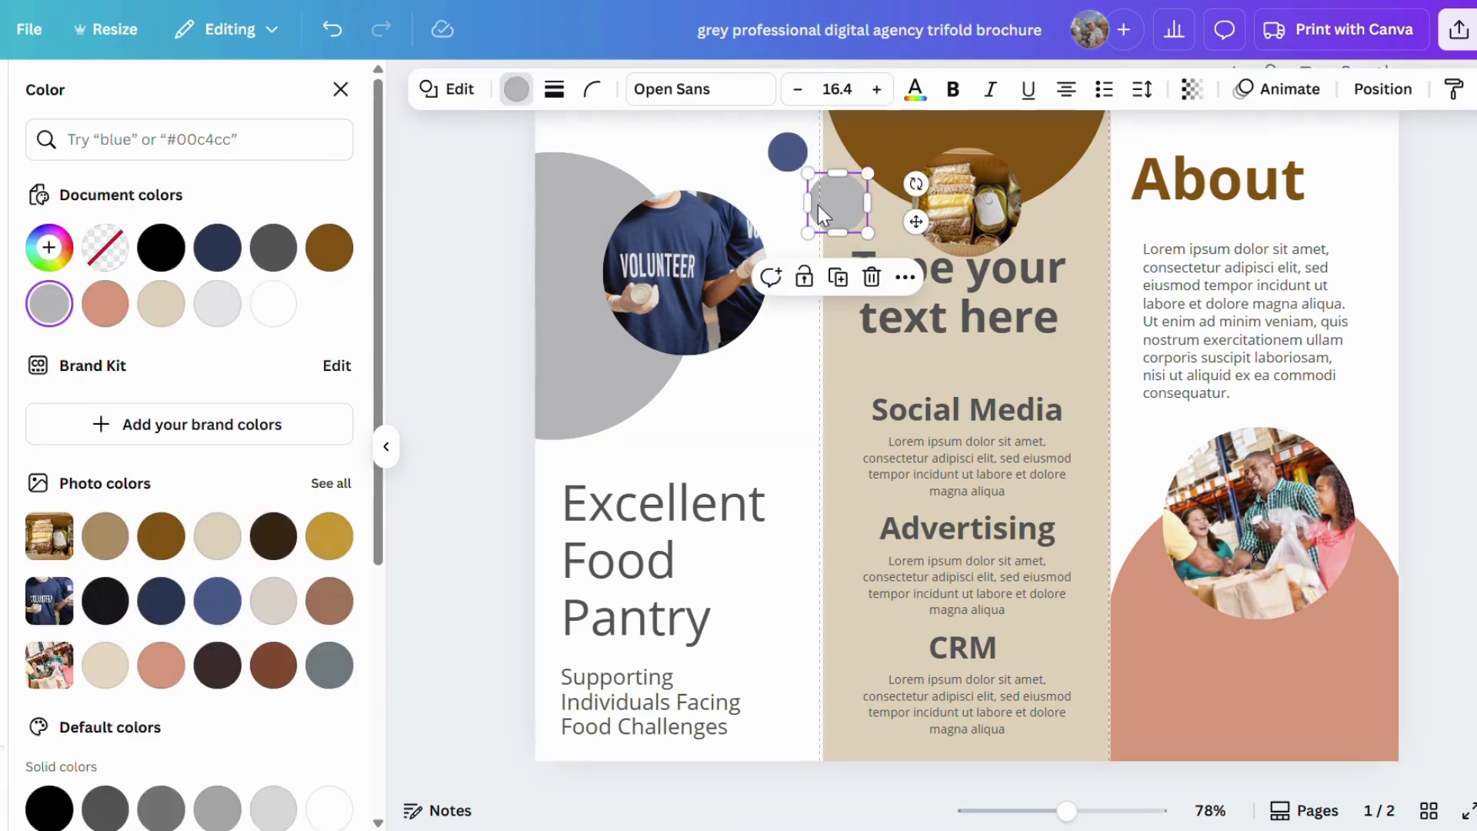
{"action": "left_click", "coordinate": [517, 88]}
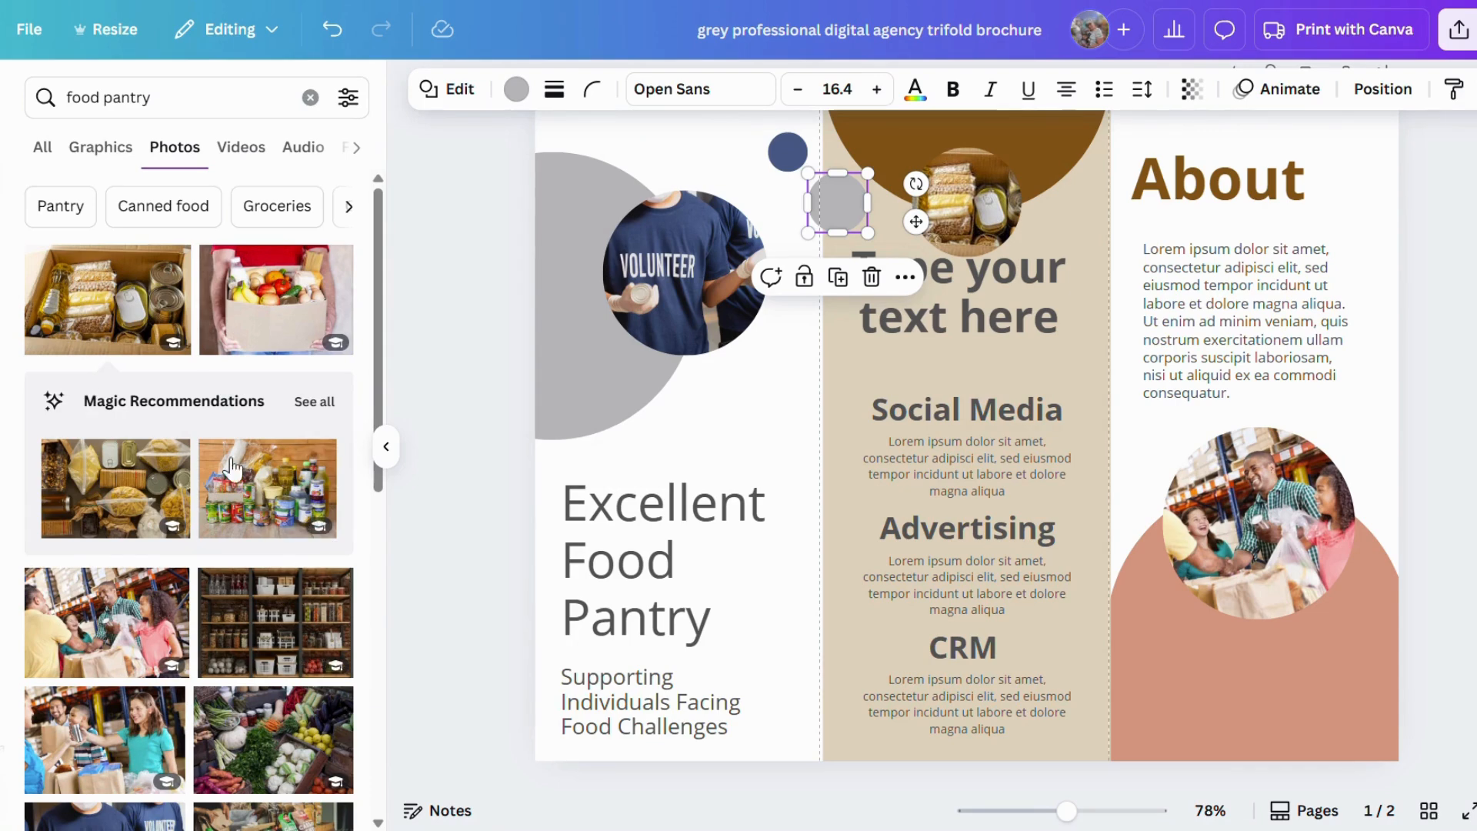
{"action": "left_click", "coordinate": [518, 90]}
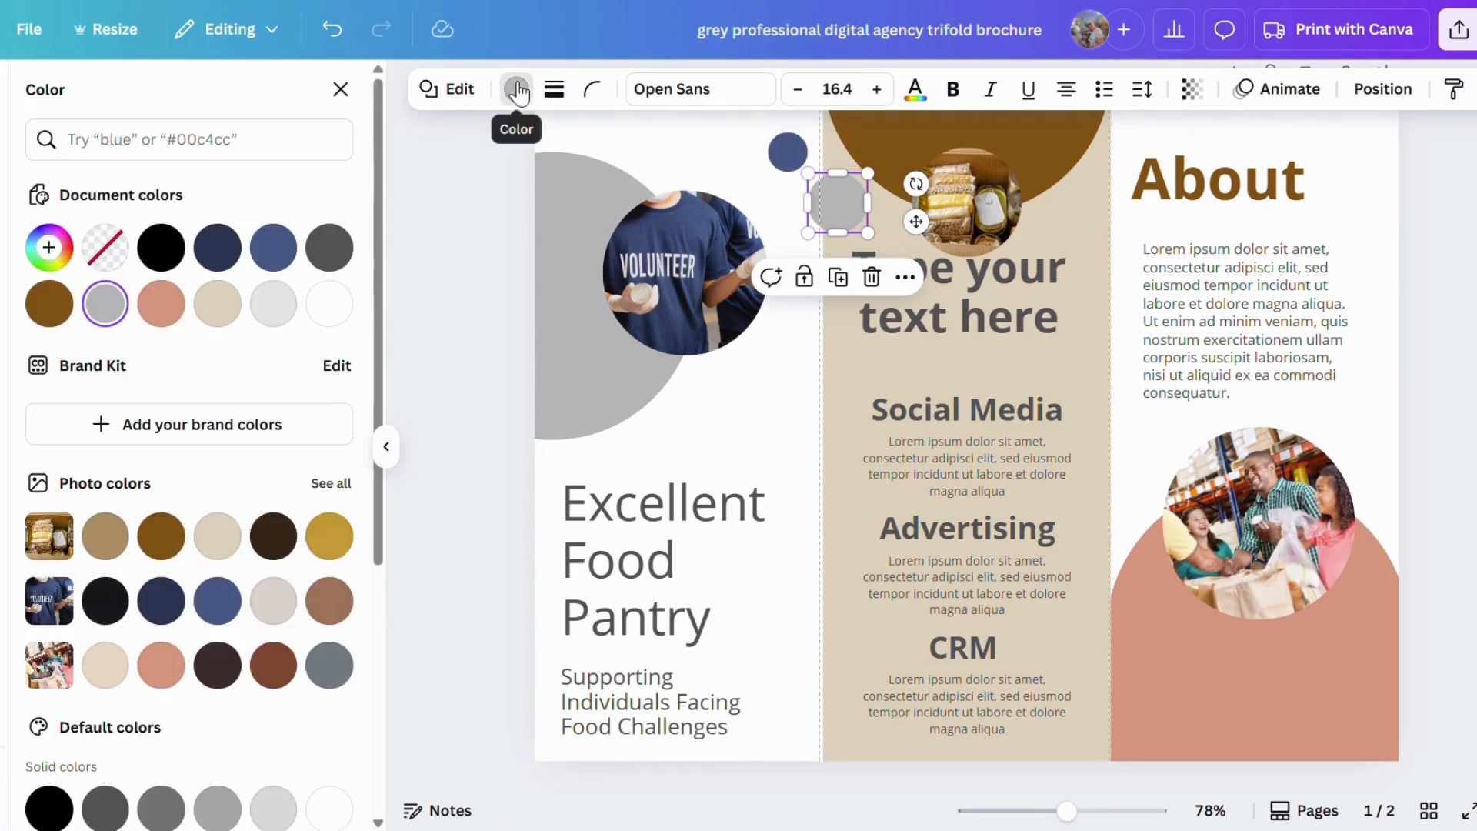
{"action": "left_click", "coordinate": [161, 303]}
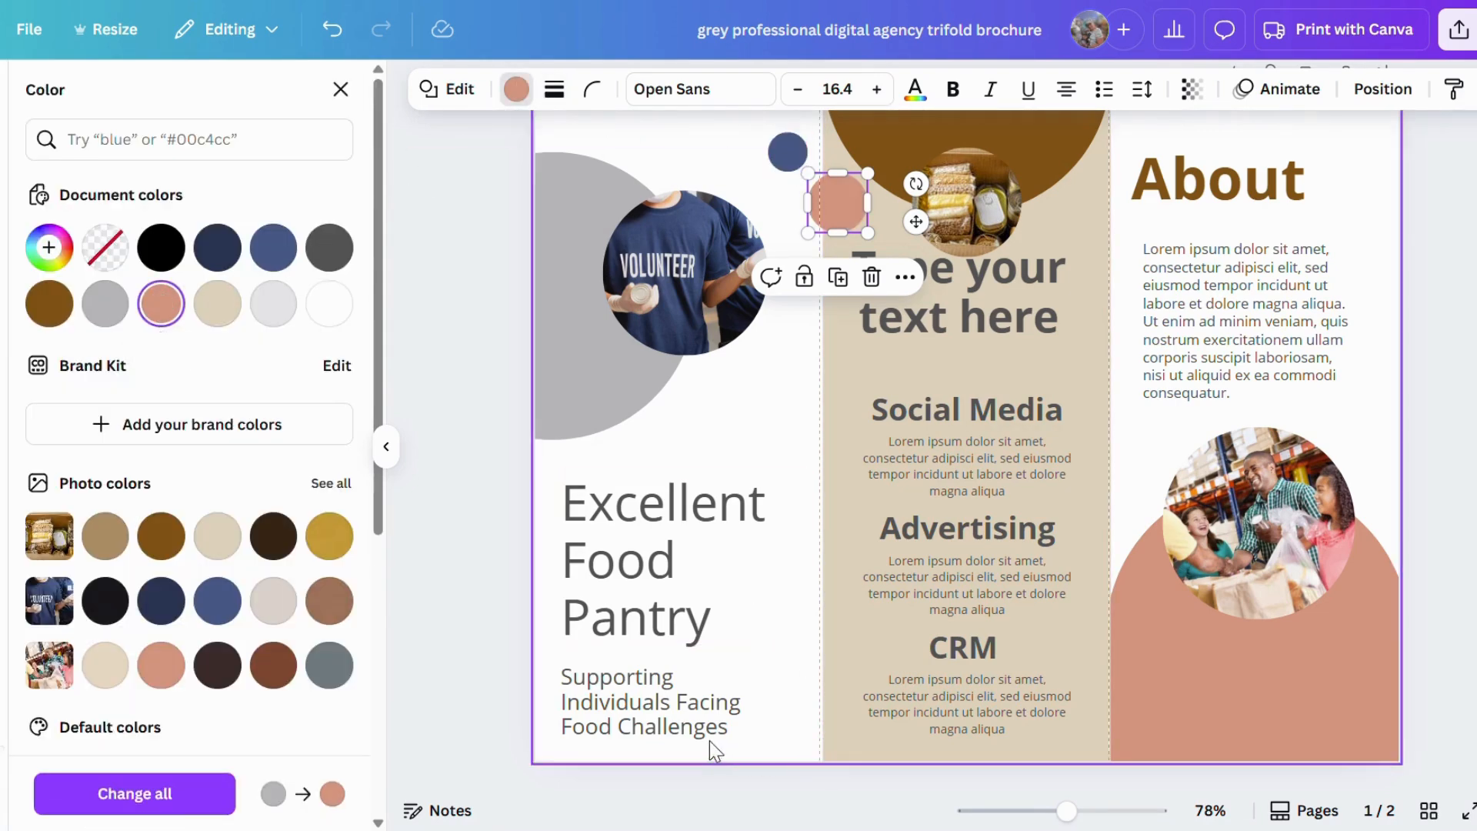
Replace the placeholder paragraph under the About heading with "we are a church family that gives to the neighborhood."
{"action": "double_click", "coordinate": [1232, 309]}
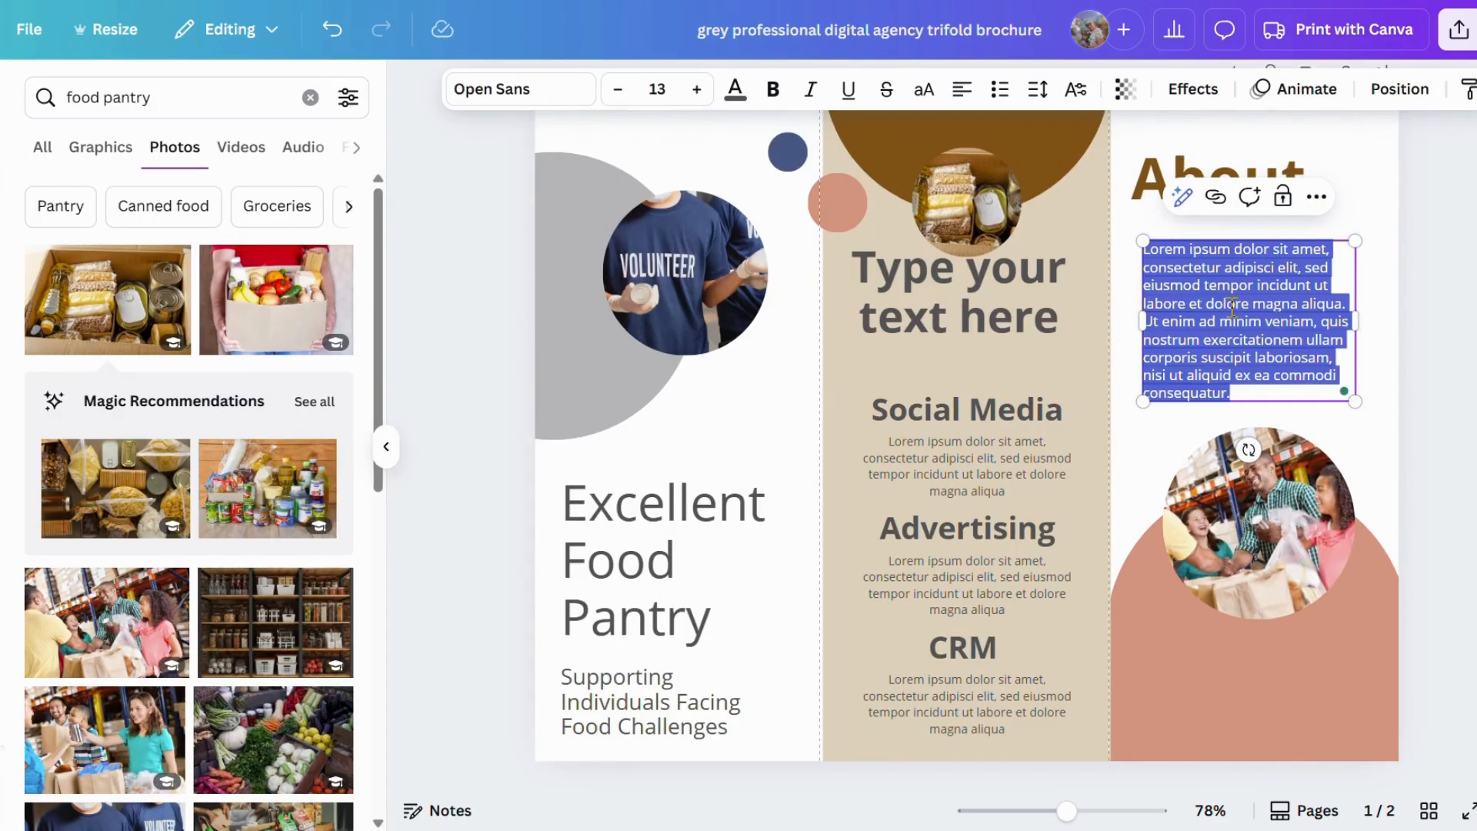
{"action": "type", "text": "we are a church famil"}
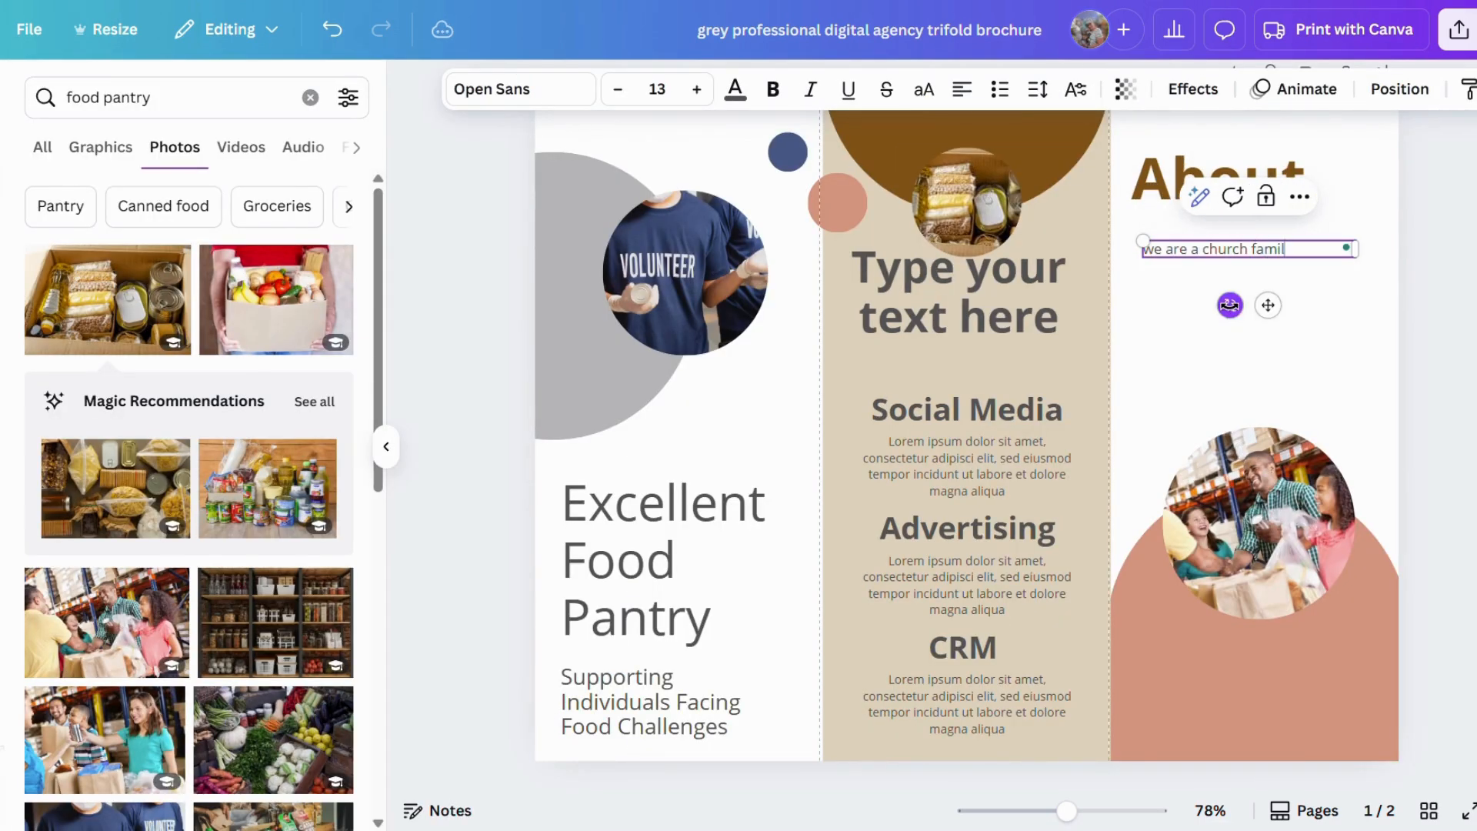
{"action": "type", "text": "y that gives to the neig"}
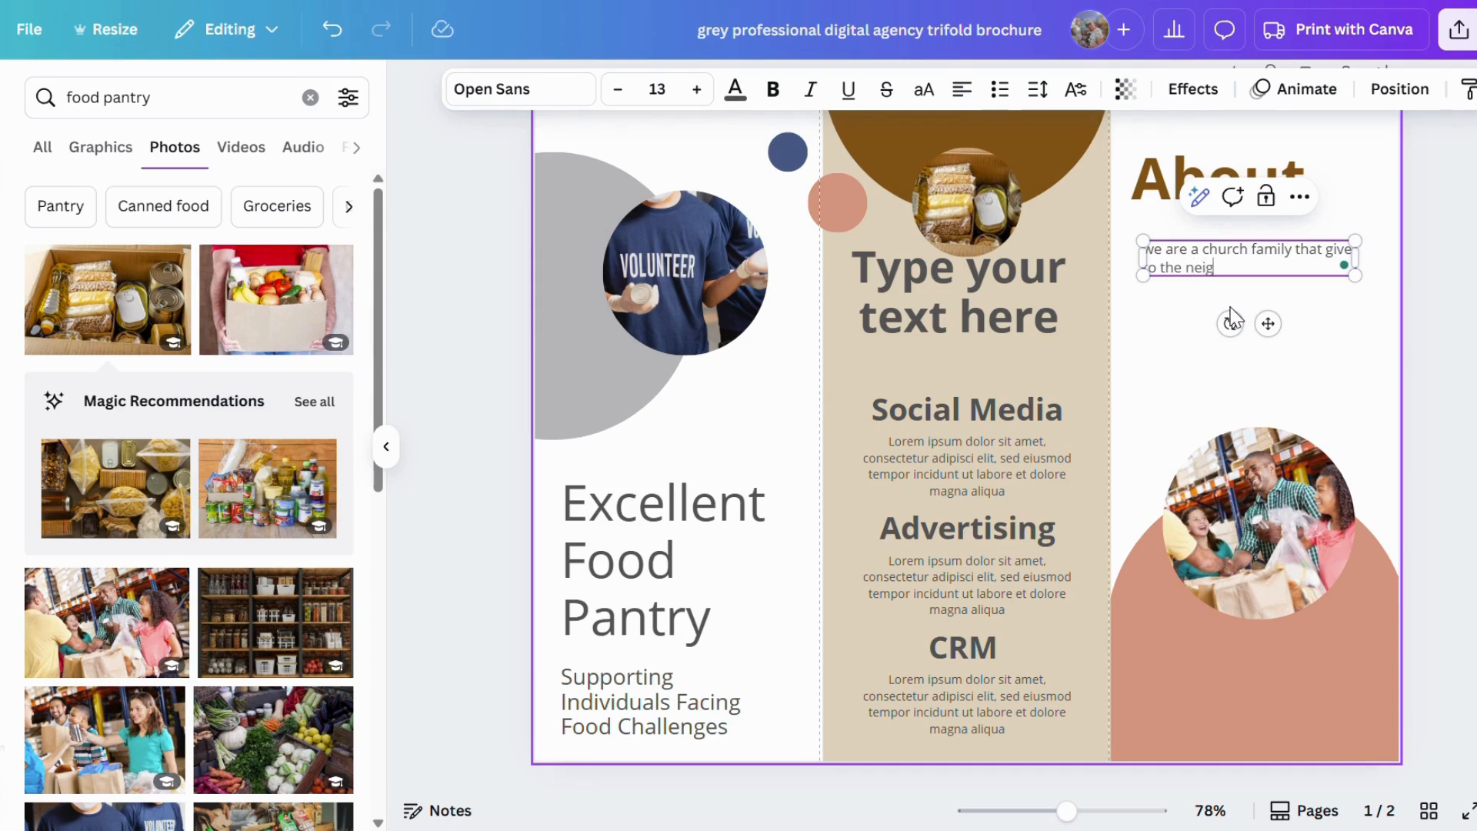
{"action": "type", "text": "hborhood."}
{"action": "left_click", "coordinate": [1369, 347]}
Rewrite the About paragraph with the AI writing option More fun and replace the original text with the result
{"action": "left_click", "coordinate": [1250, 262]}
{"action": "left_click", "coordinate": [1167, 199]}
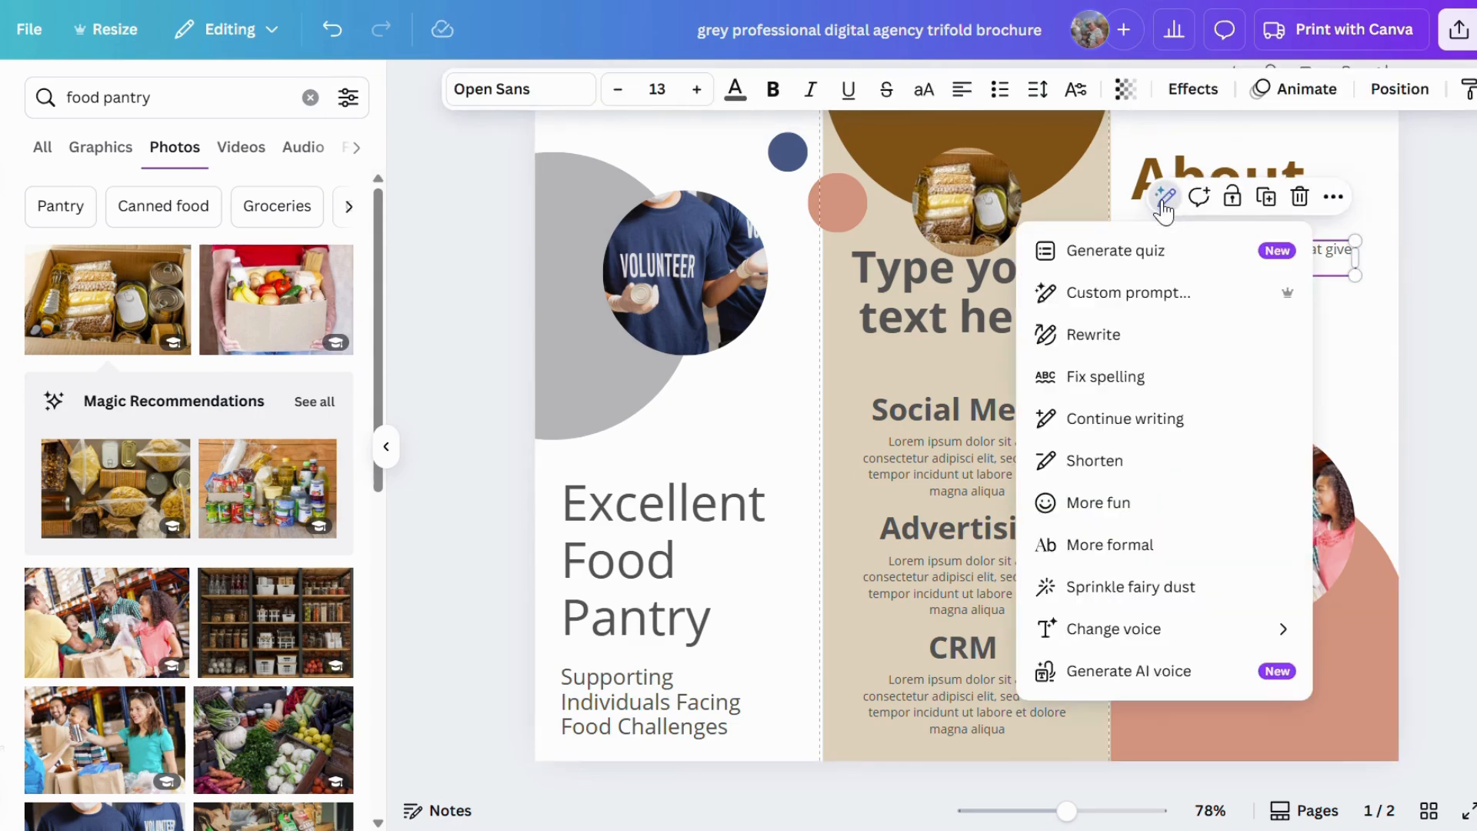
{"action": "left_click", "coordinate": [1091, 335]}
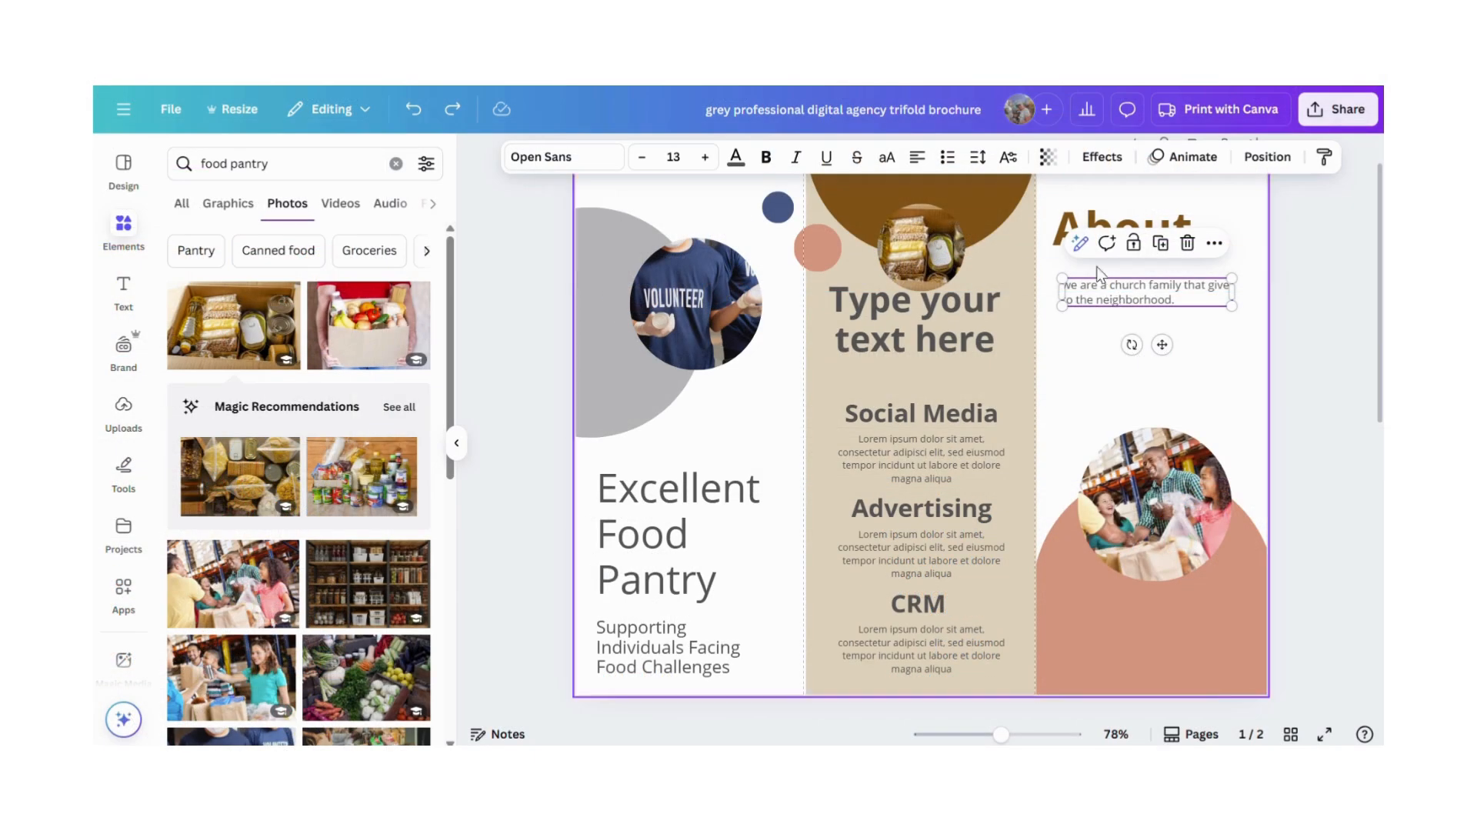
{"action": "left_click", "coordinate": [1080, 243]}
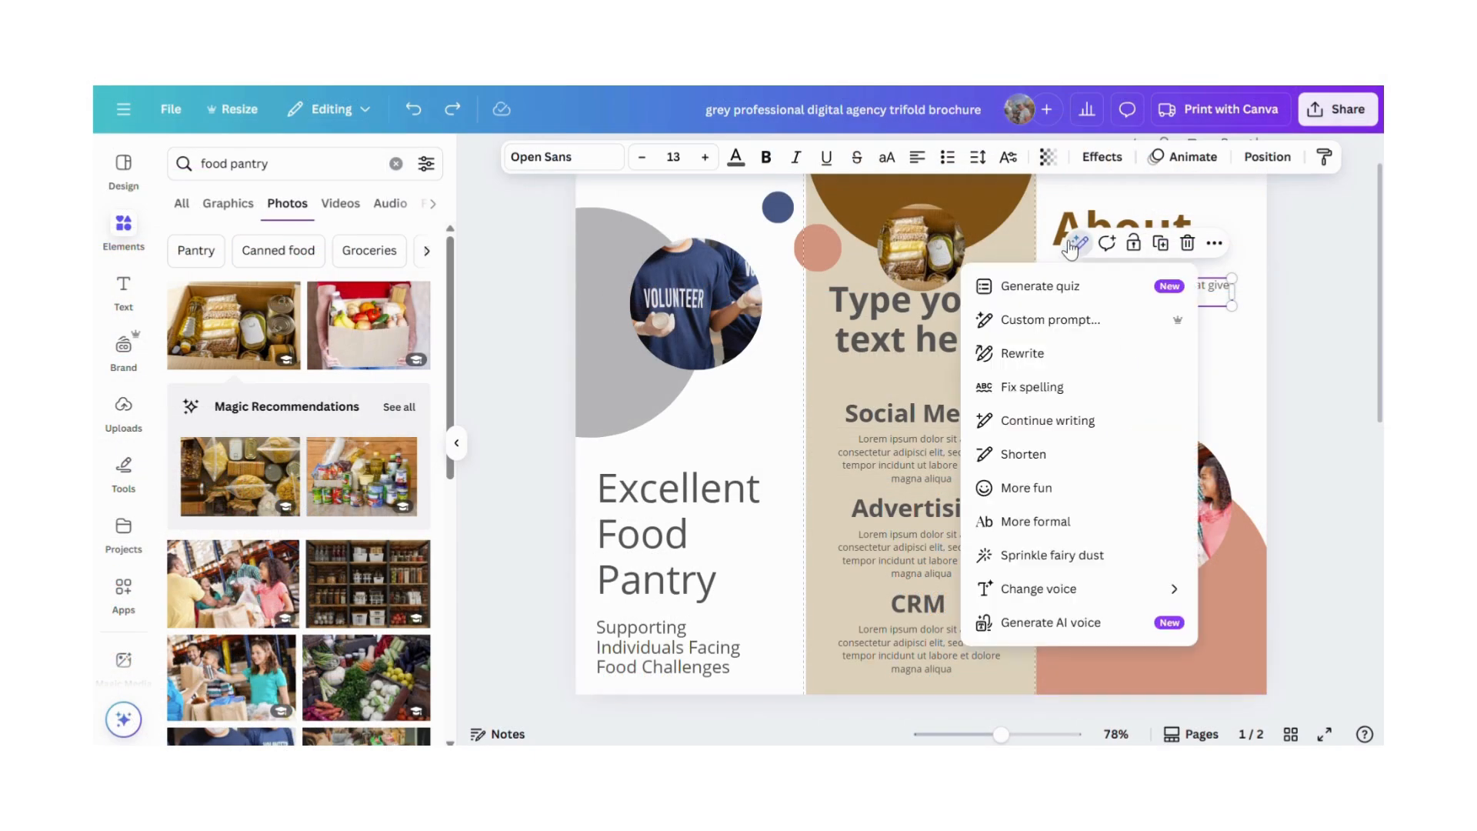
{"action": "left_click", "coordinate": [1033, 488]}
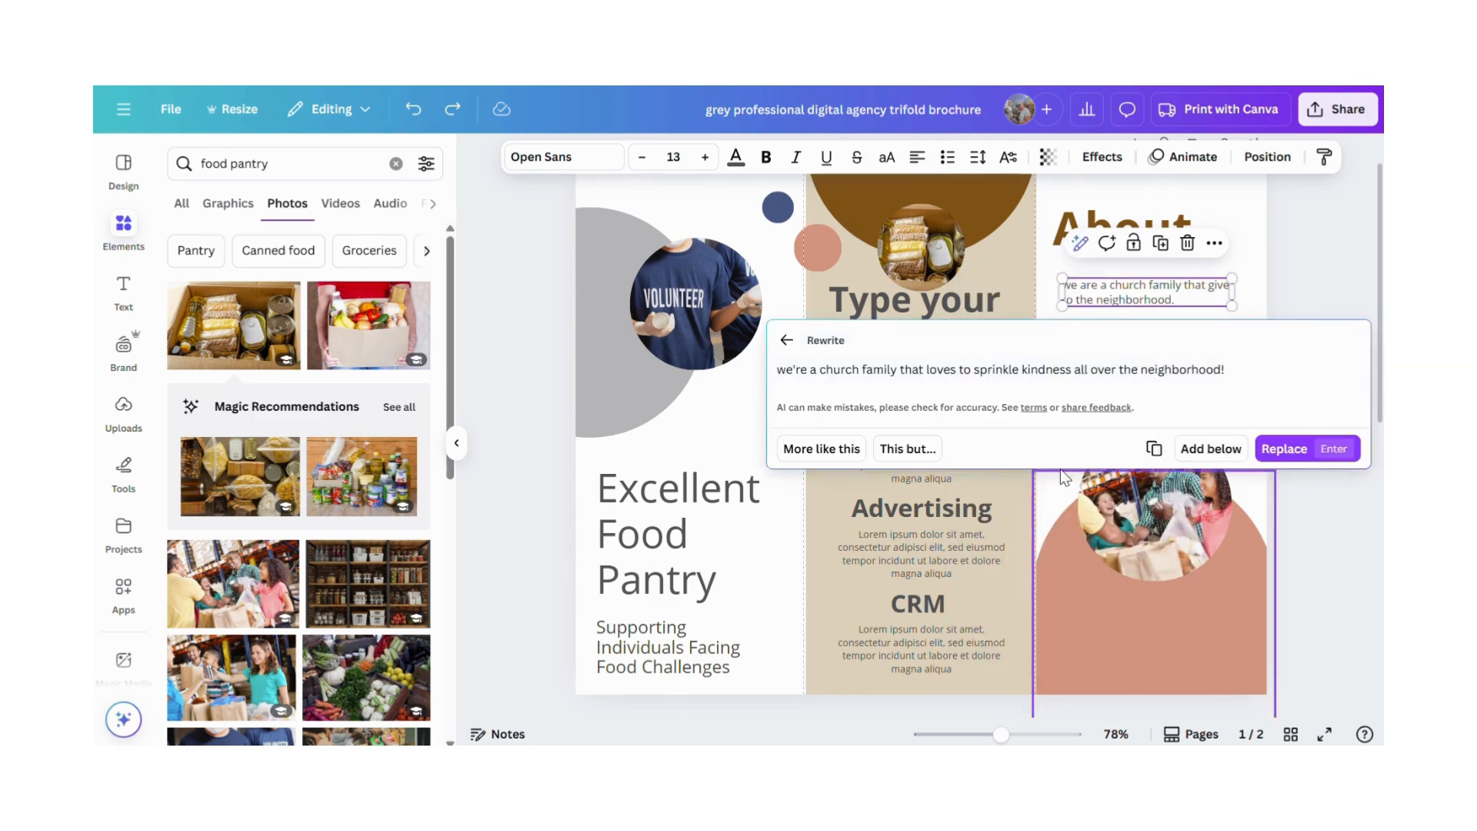
{"action": "left_click", "coordinate": [1281, 447]}
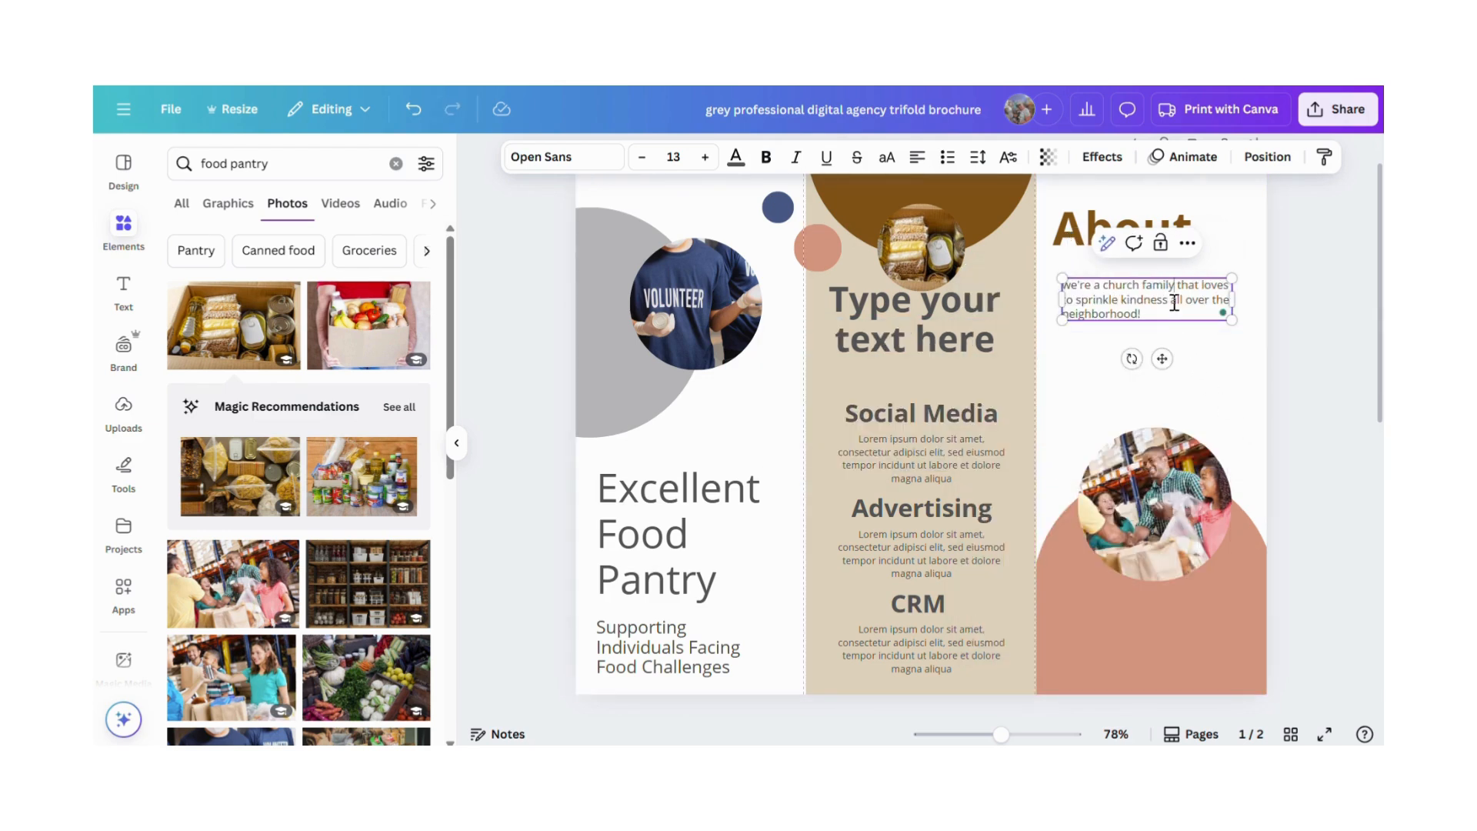
Extend the About paragraph with AI Continue writing, insert the result and add a space before "Our mission"
{"action": "left_click", "coordinate": [1107, 243]}
{"action": "left_click", "coordinate": [1081, 422]}
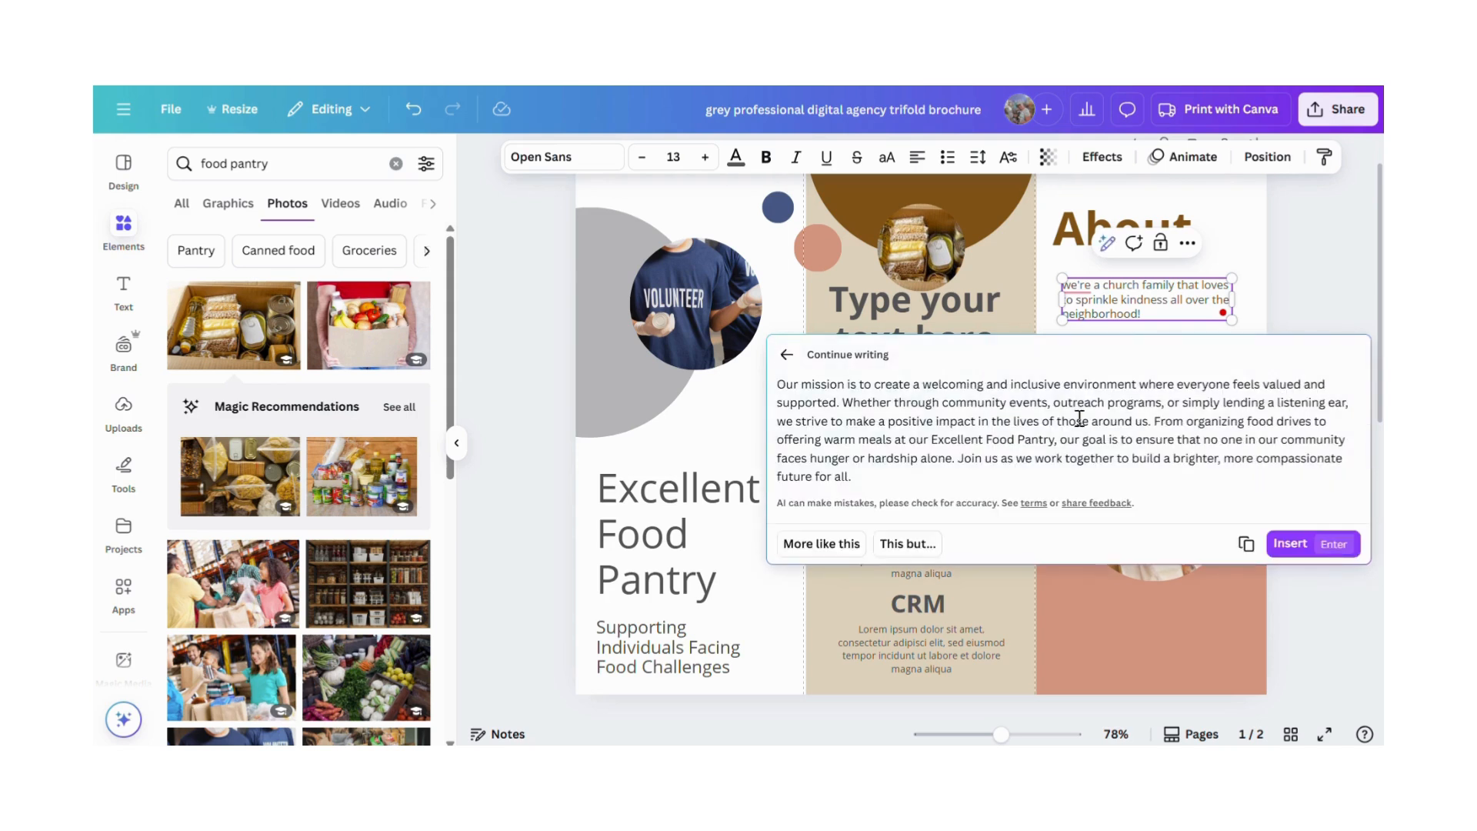
{"action": "left_click", "coordinate": [1292, 543]}
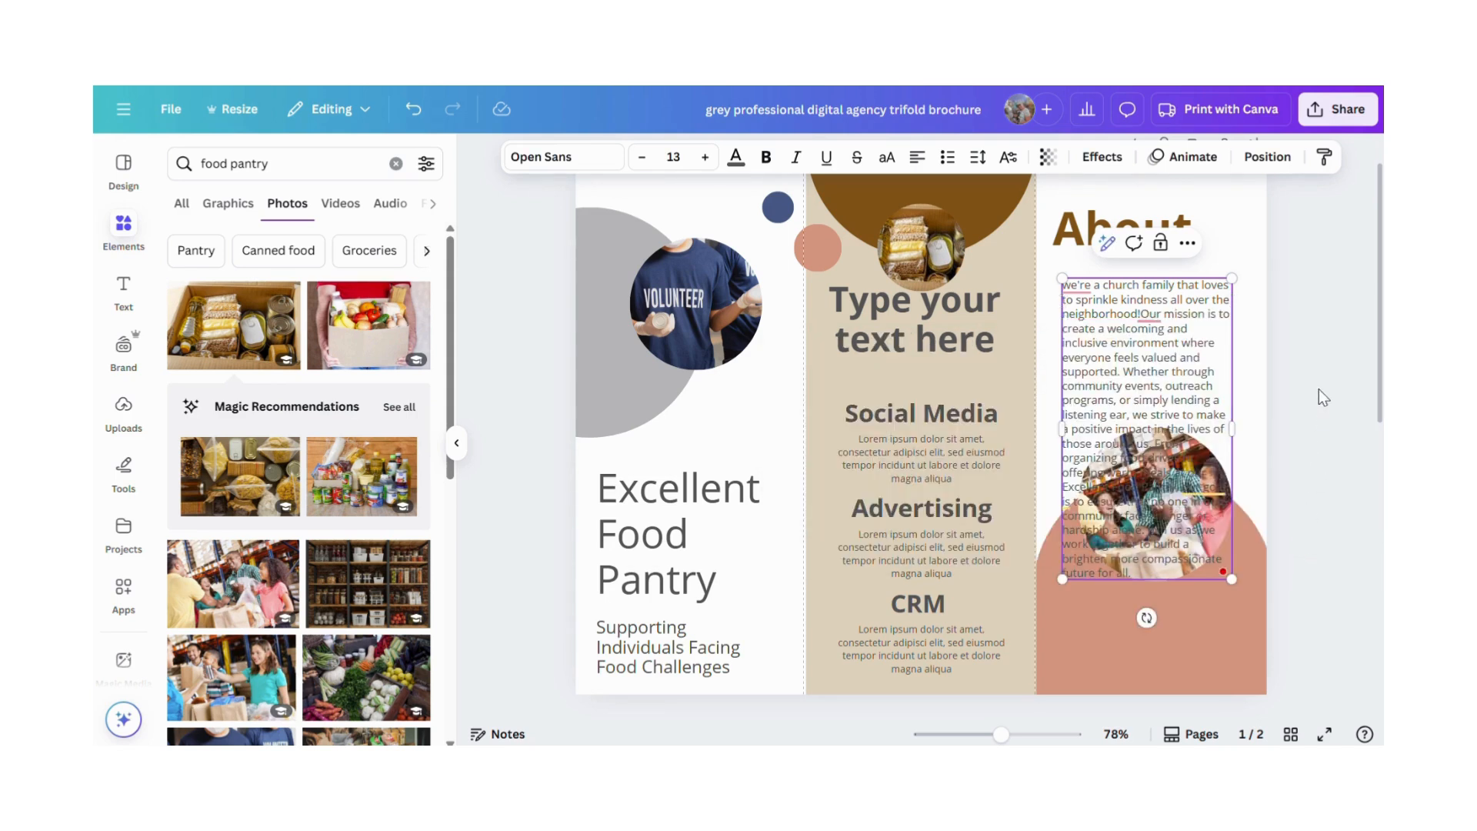
{"action": "left_click", "coordinate": [1145, 318]}
{"action": "left_click", "coordinate": [1144, 314]}
{"action": "left_click", "coordinate": [1281, 417]}
Widen the About paragraph's text box and move the food handout photo and its salmon circle lower to make room for the text
{"action": "left_click_drag", "start_coordinate": [1184, 399], "coordinate": [1254, 412]}
{"action": "left_click_drag", "start_coordinate": [1180, 561], "coordinate": [1183, 665]}
{"action": "left_click", "coordinate": [1262, 602]}
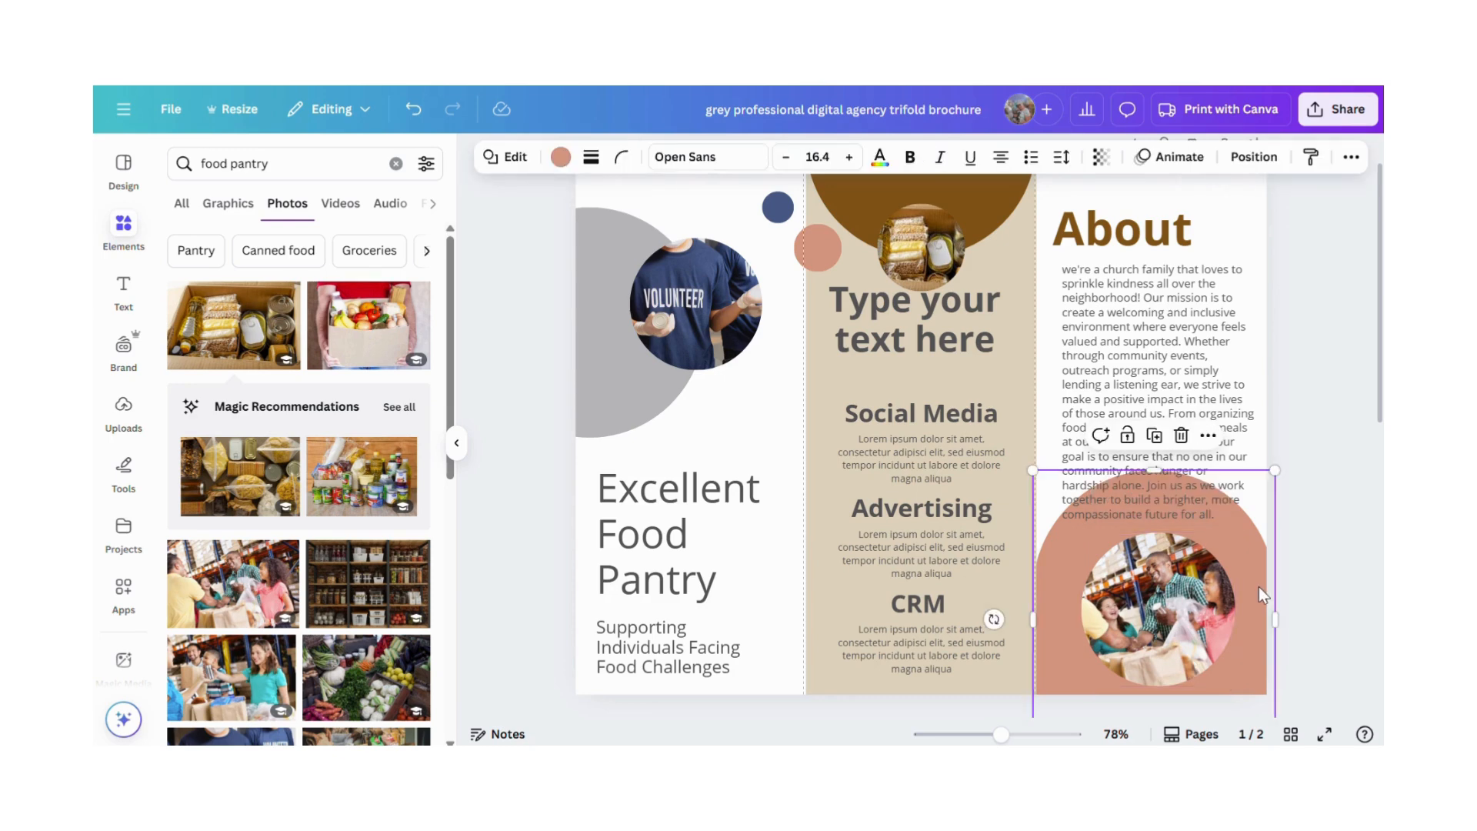
{"action": "left_click_drag", "start_coordinate": [1179, 616], "coordinate": [1176, 645]}
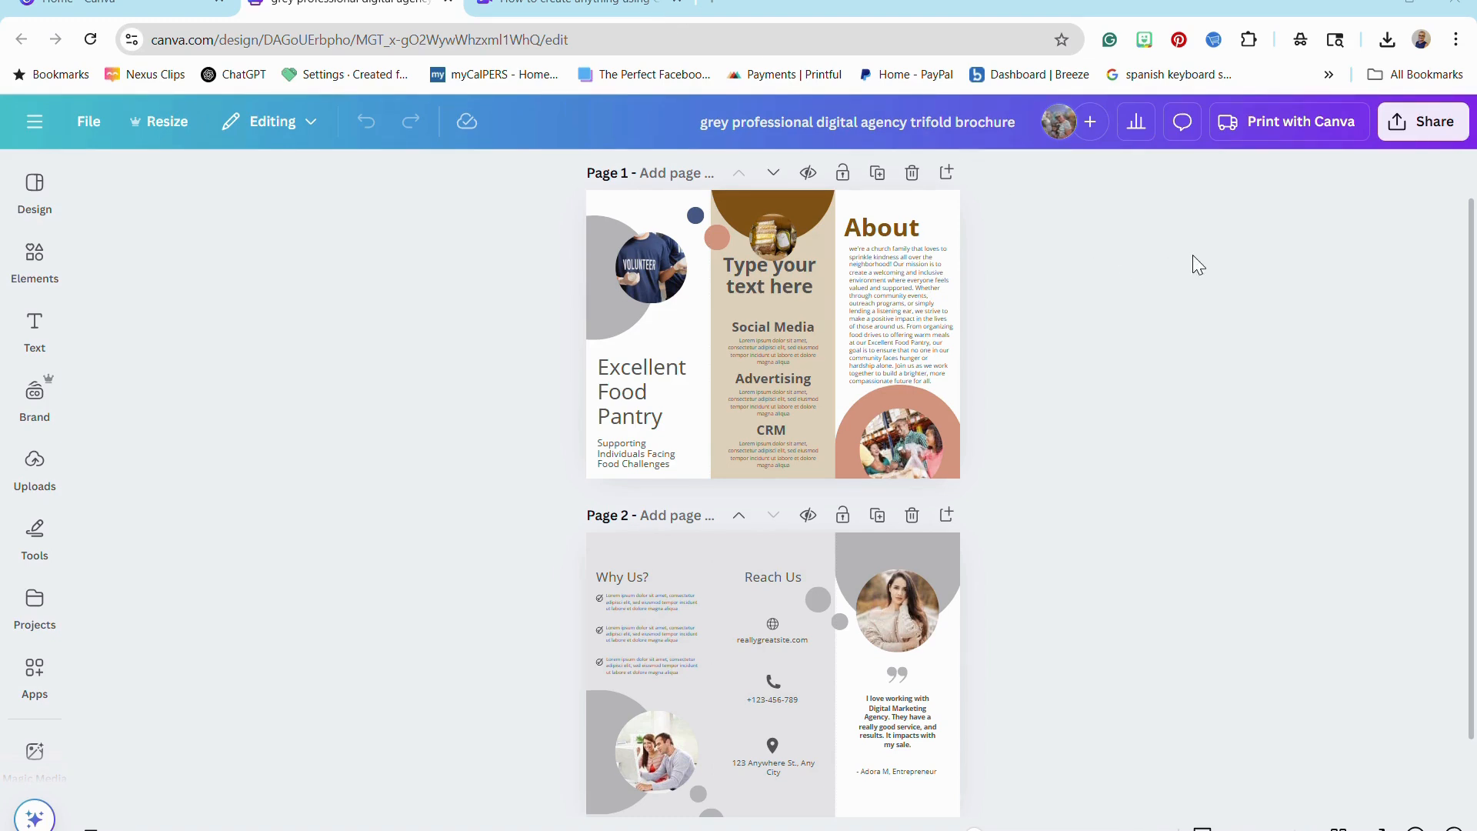
Open the brochure's download settings and set the file type to PDF Print
{"action": "left_click", "coordinate": [1425, 131]}
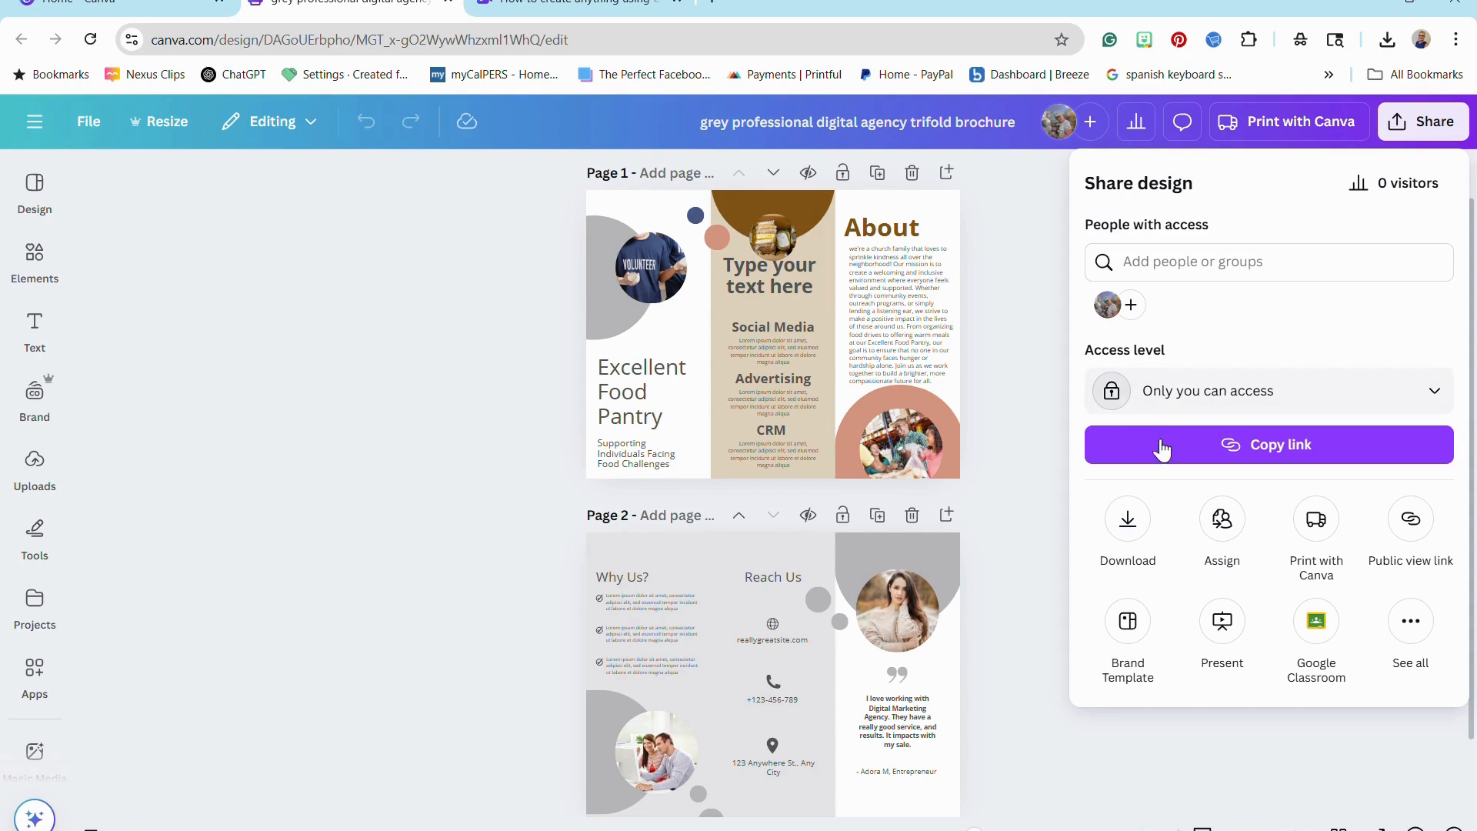
{"action": "left_click", "coordinate": [1128, 524]}
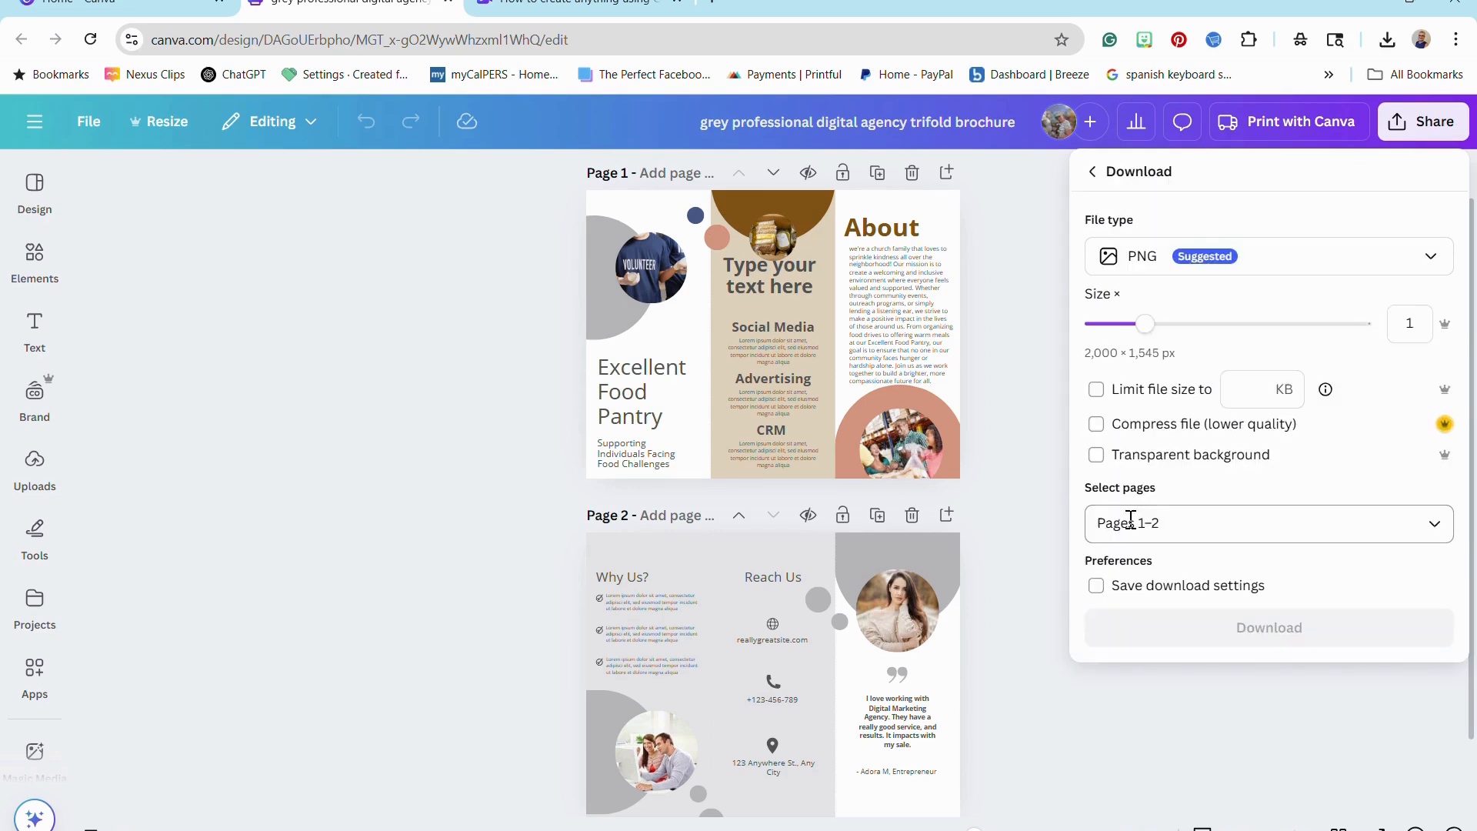
{"action": "left_click", "coordinate": [1291, 260]}
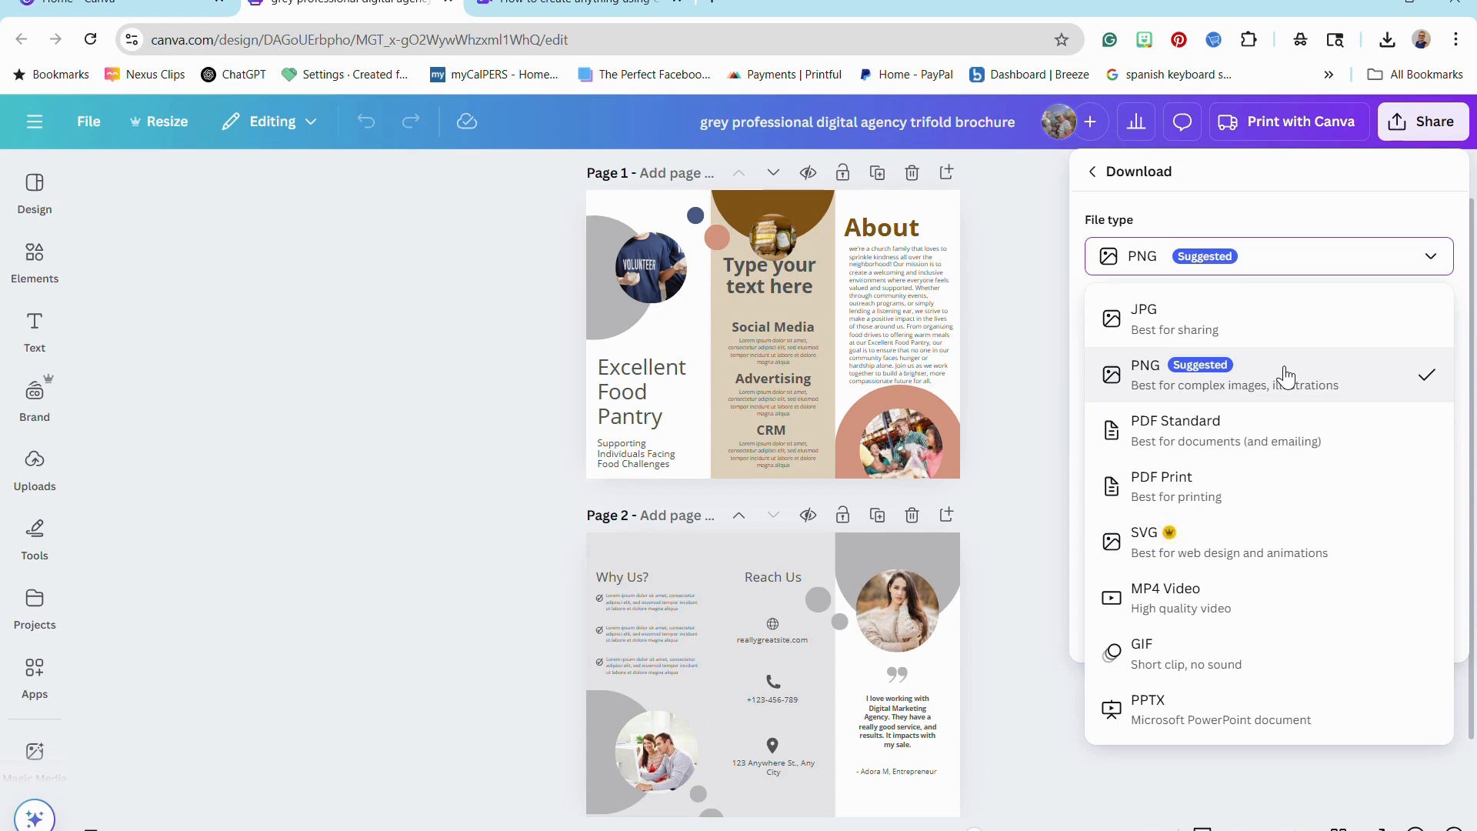
{"action": "left_click", "coordinate": [1195, 488]}
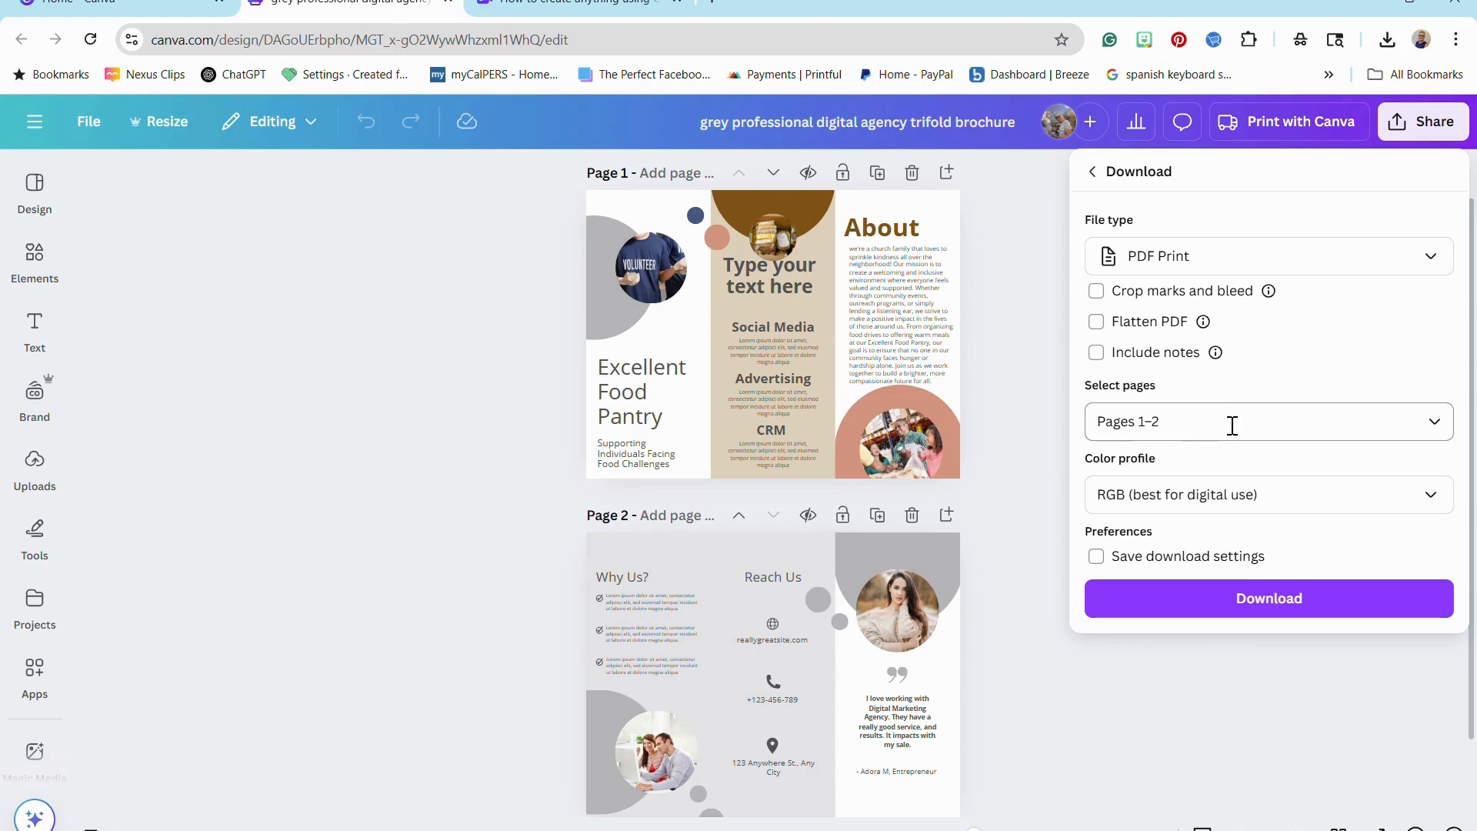
Set the download's page selection to All pages (1–2)
{"action": "left_click", "coordinate": [1431, 431]}
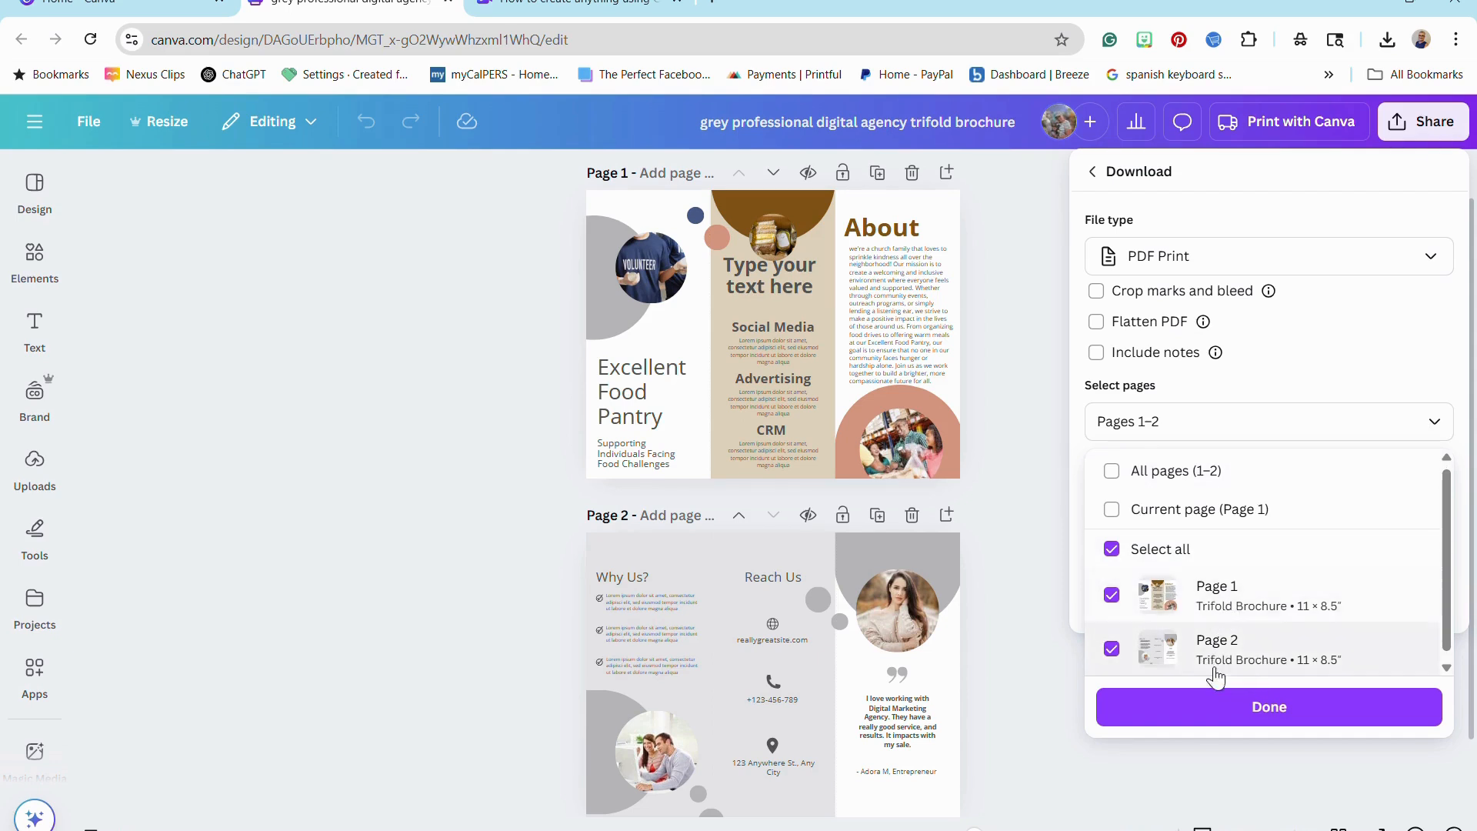
{"action": "left_click", "coordinate": [1111, 473]}
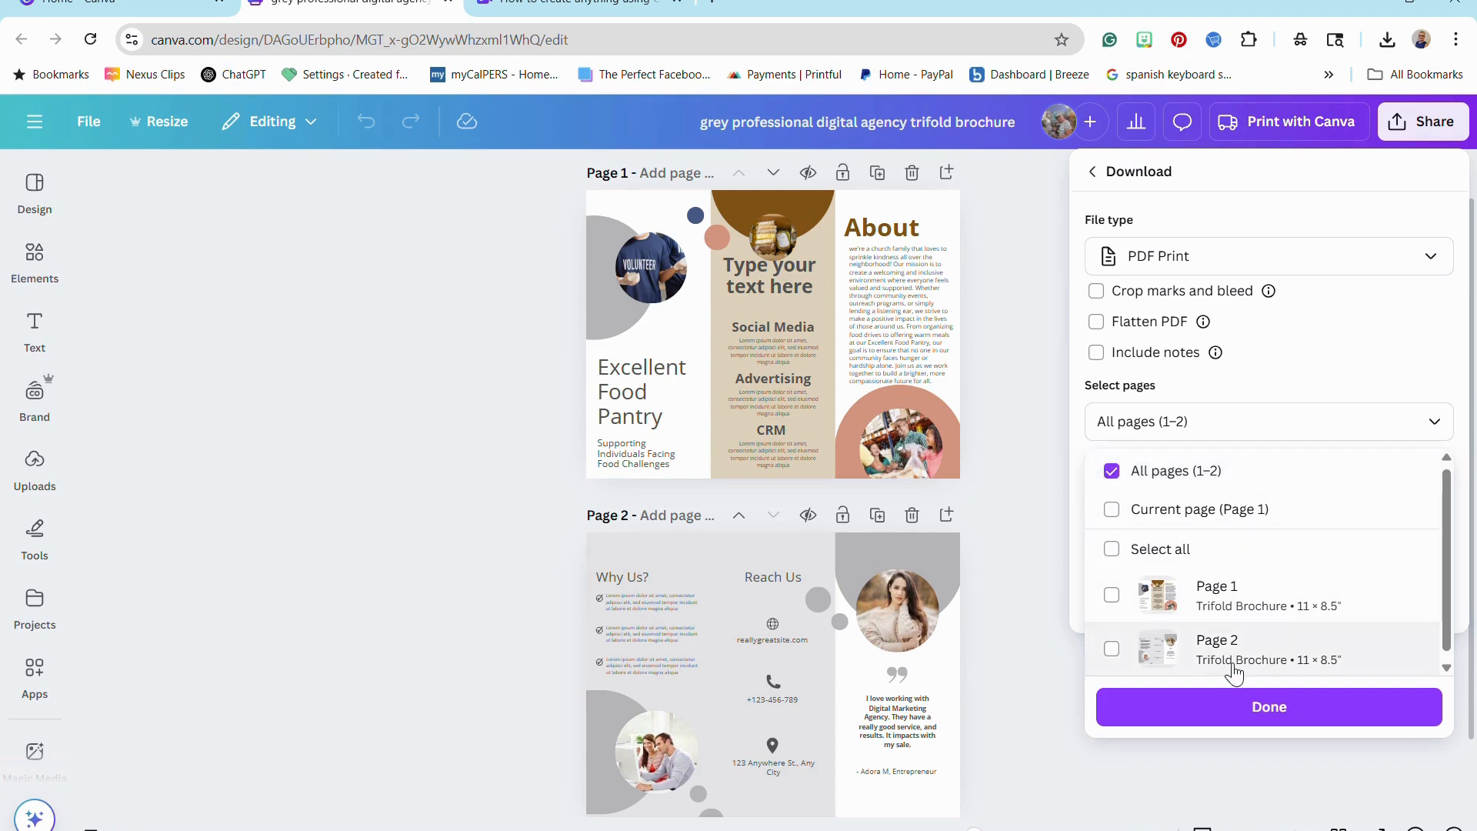
{"action": "left_click", "coordinate": [1279, 708]}
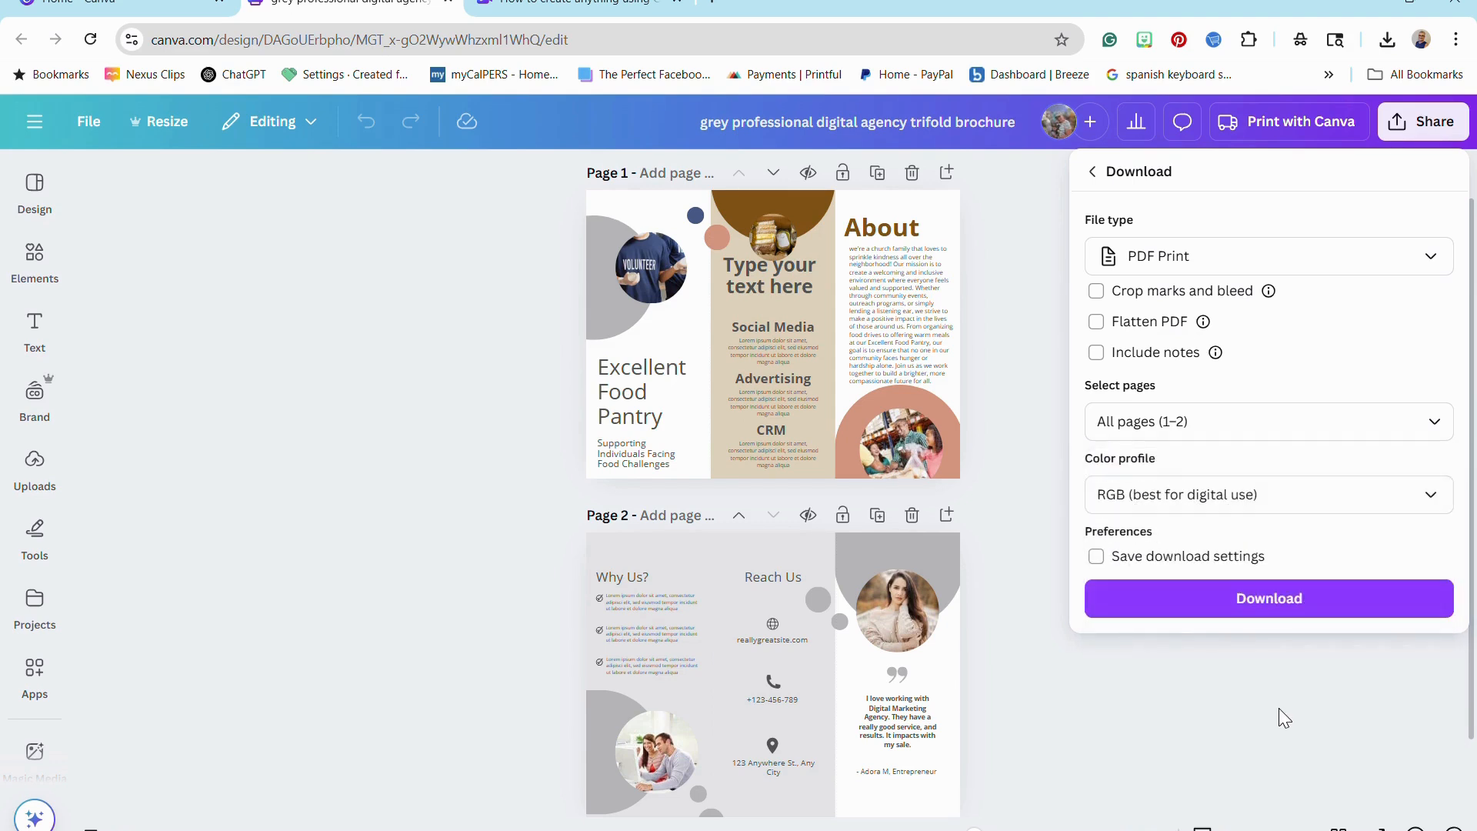
Download the brochure and save the PDF in the Downloads folder as "trifold"
{"action": "left_click", "coordinate": [1308, 602]}
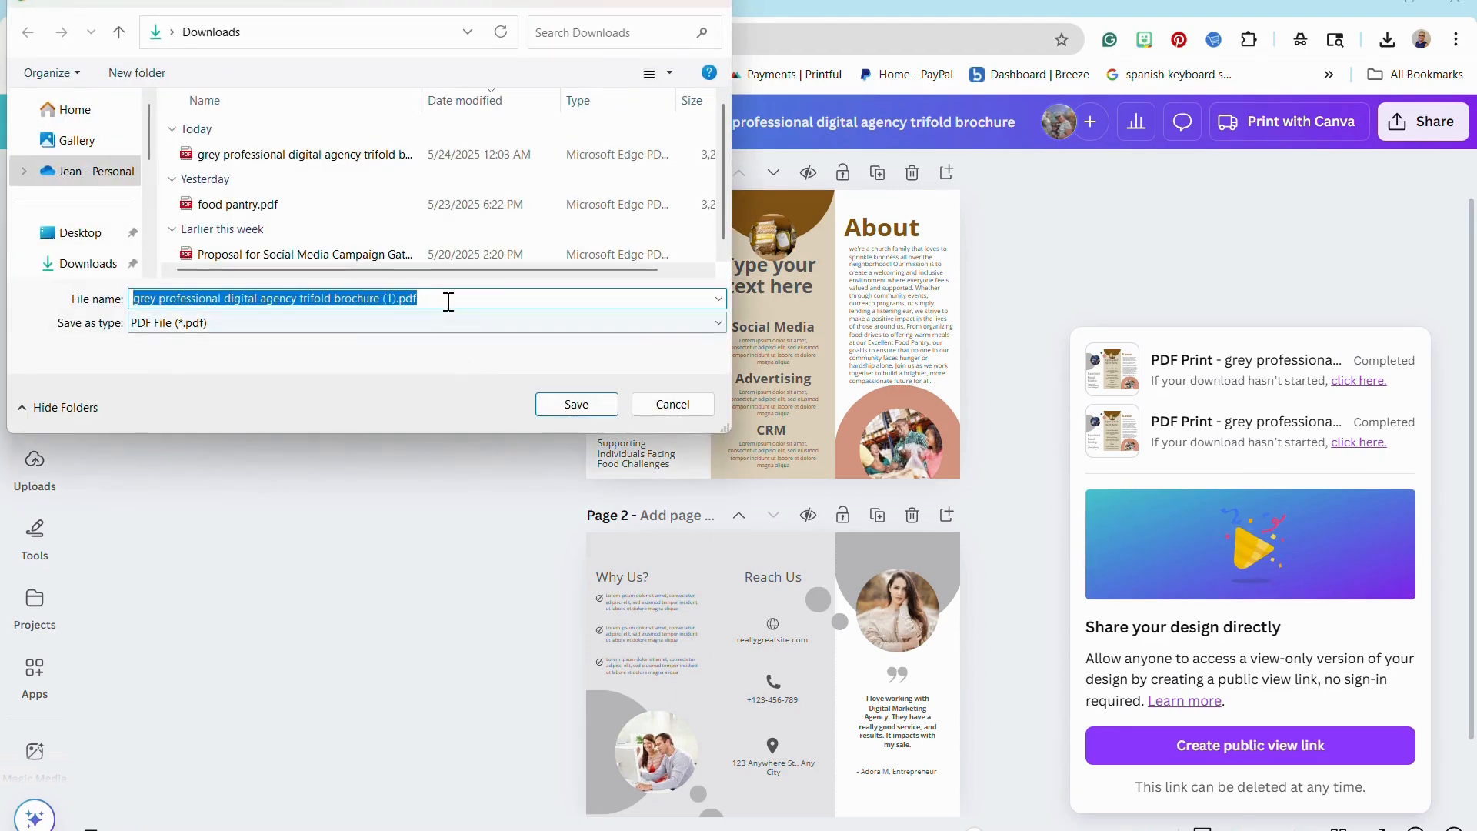
{"action": "type", "text": "trifold"}
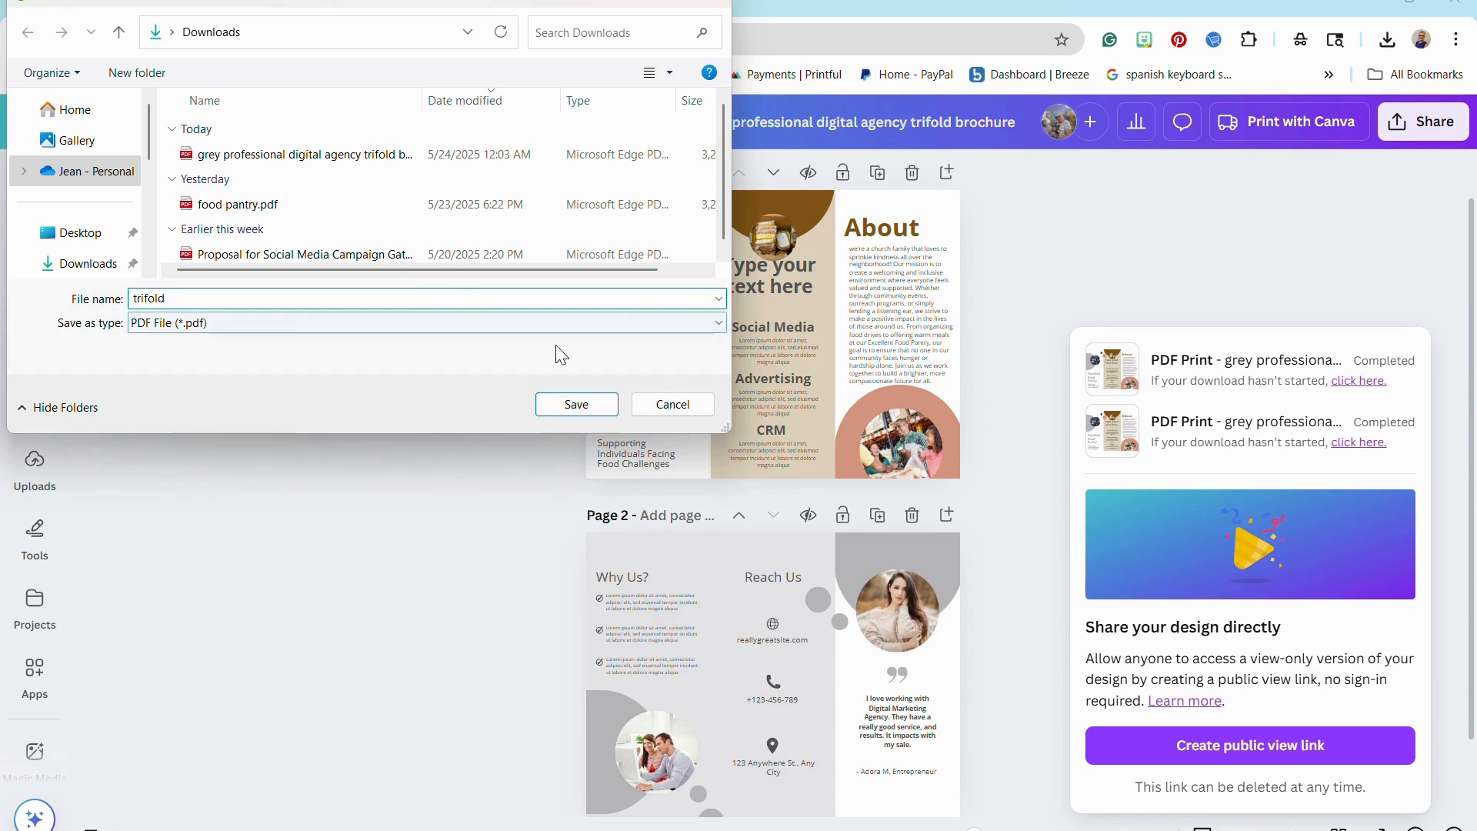
{"action": "left_click", "coordinate": [575, 405]}
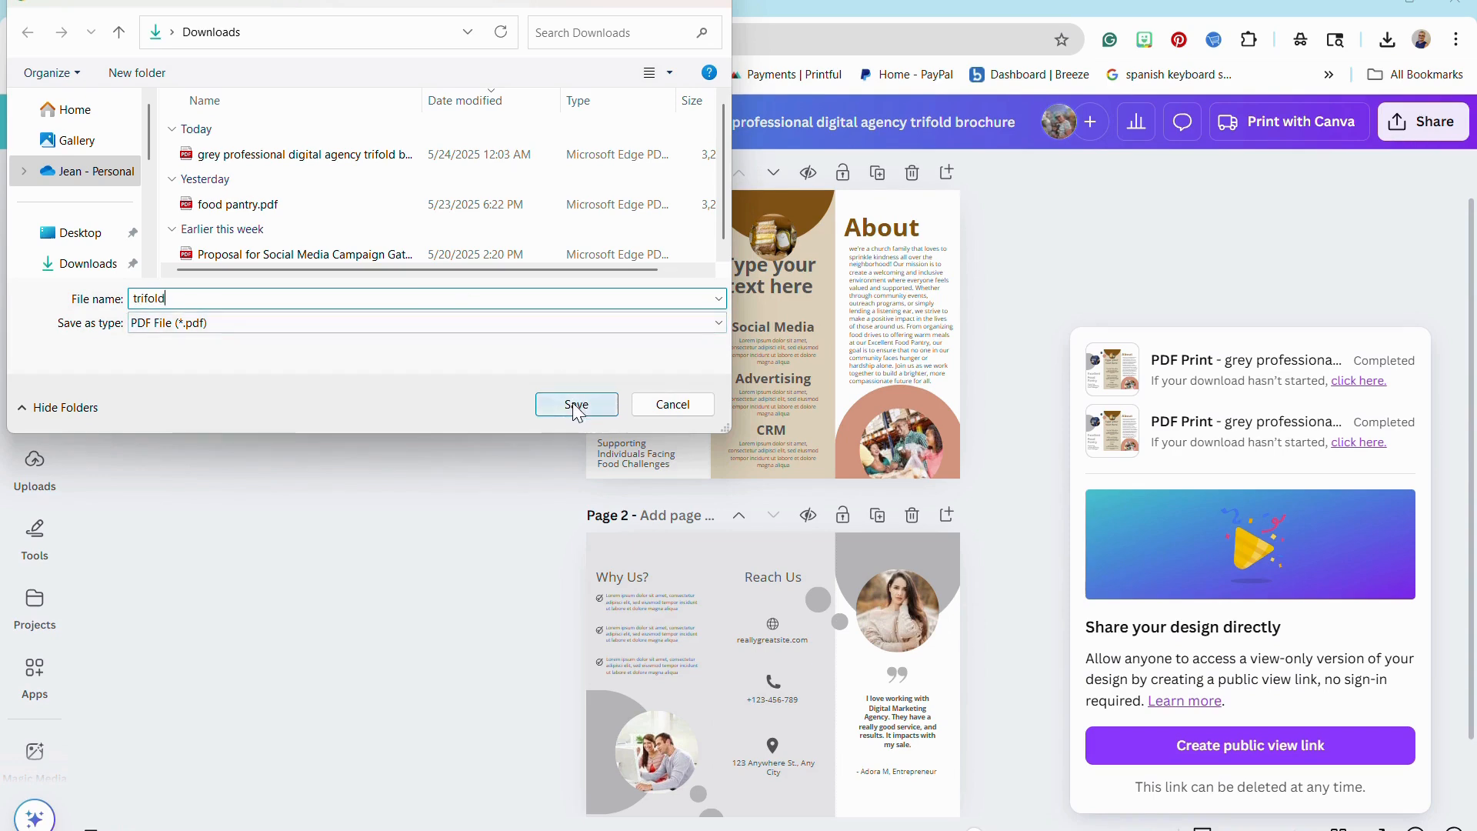